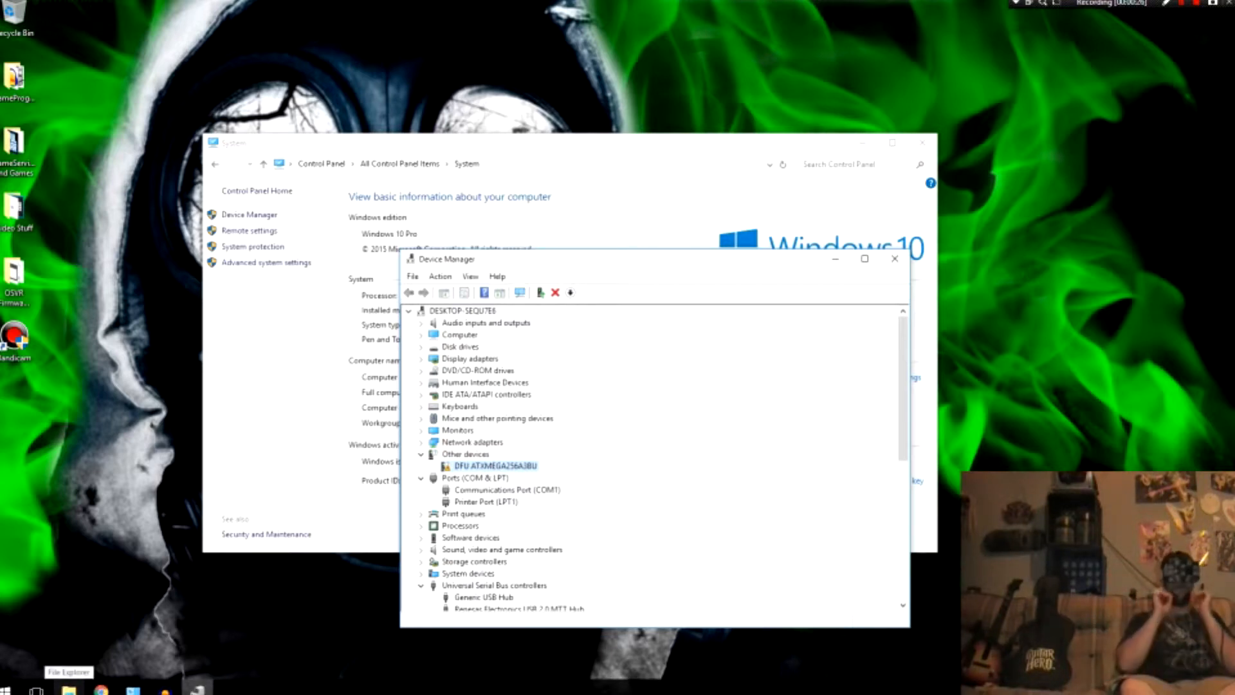
Step: Open a new File Explorer window and go to Local Disk (C:)
{"action": "left_click", "coordinate": [69, 688]}
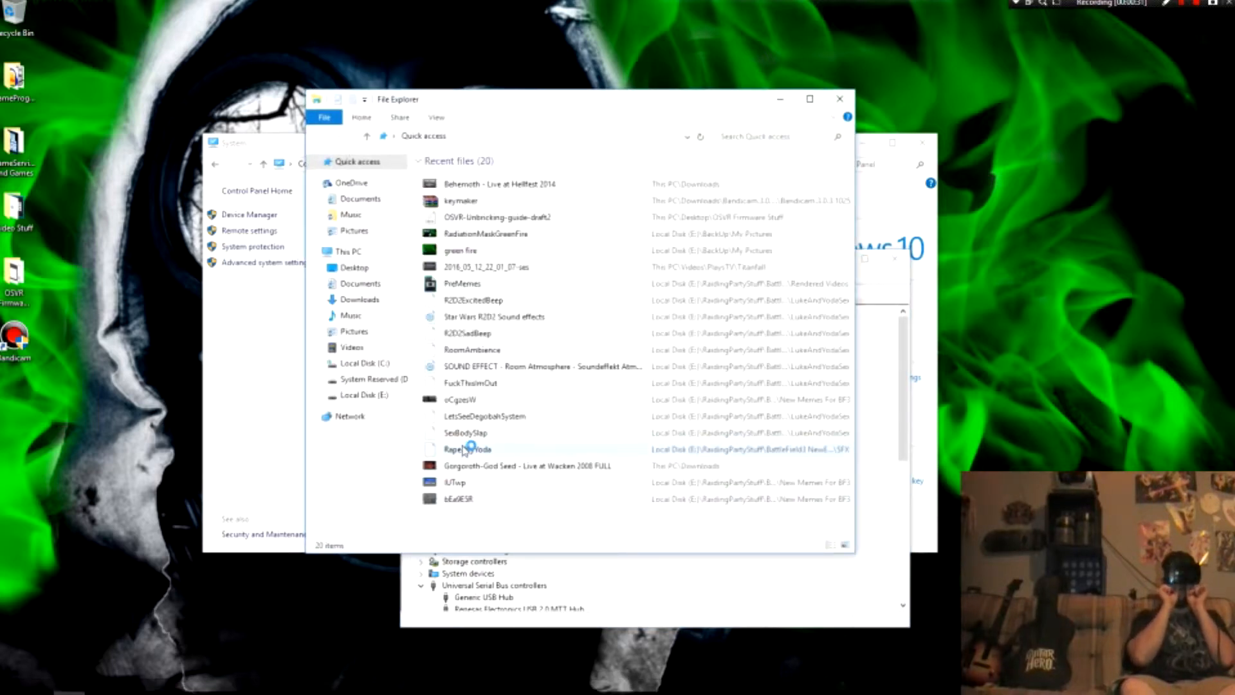
{"action": "left_click", "coordinate": [365, 365]}
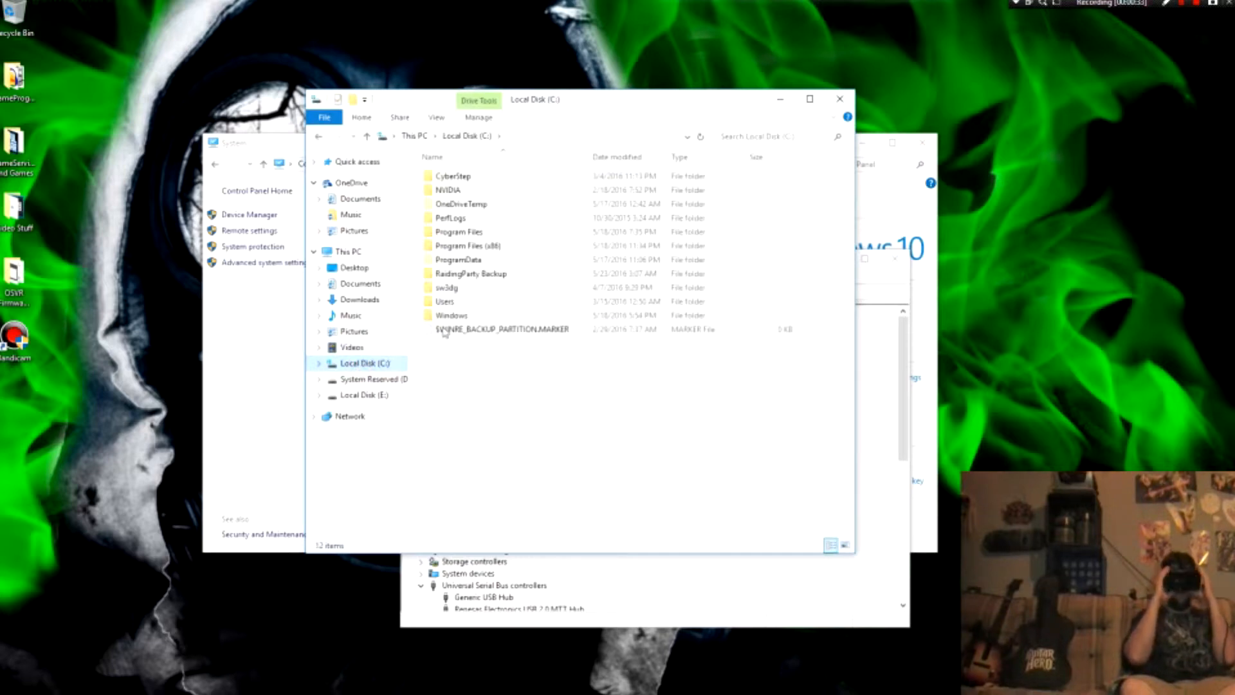
{"action": "left_click", "coordinate": [465, 260]}
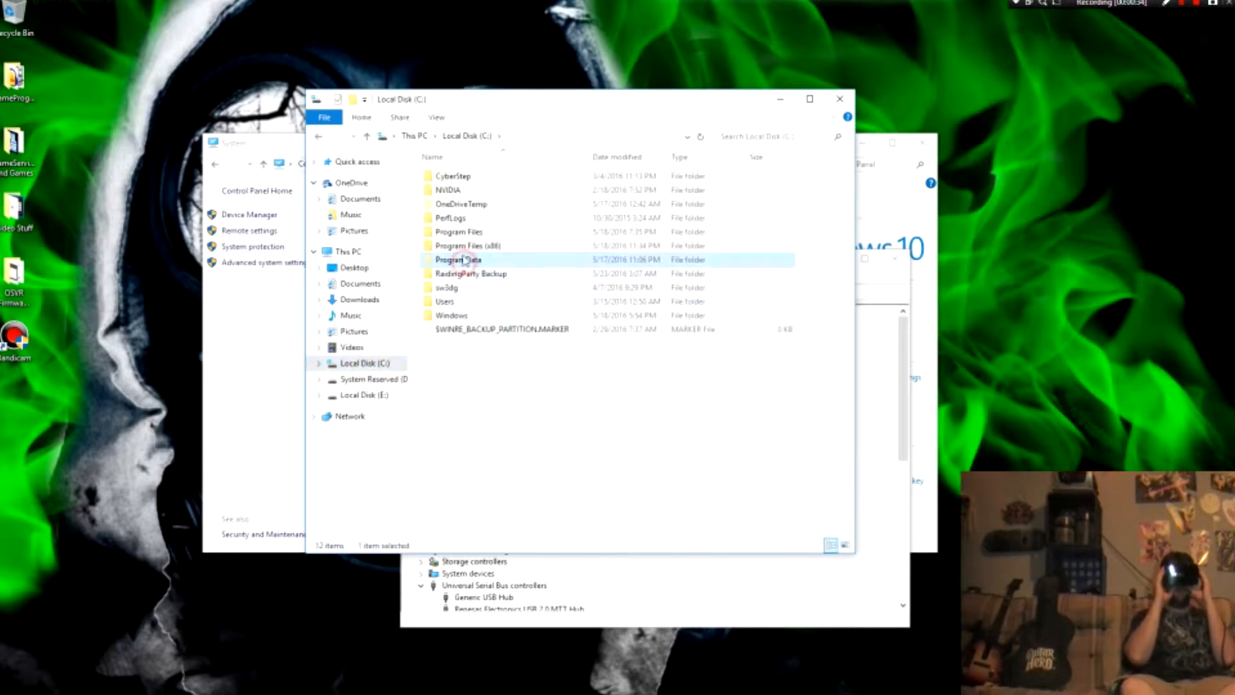
{"action": "left_click", "coordinate": [462, 205]}
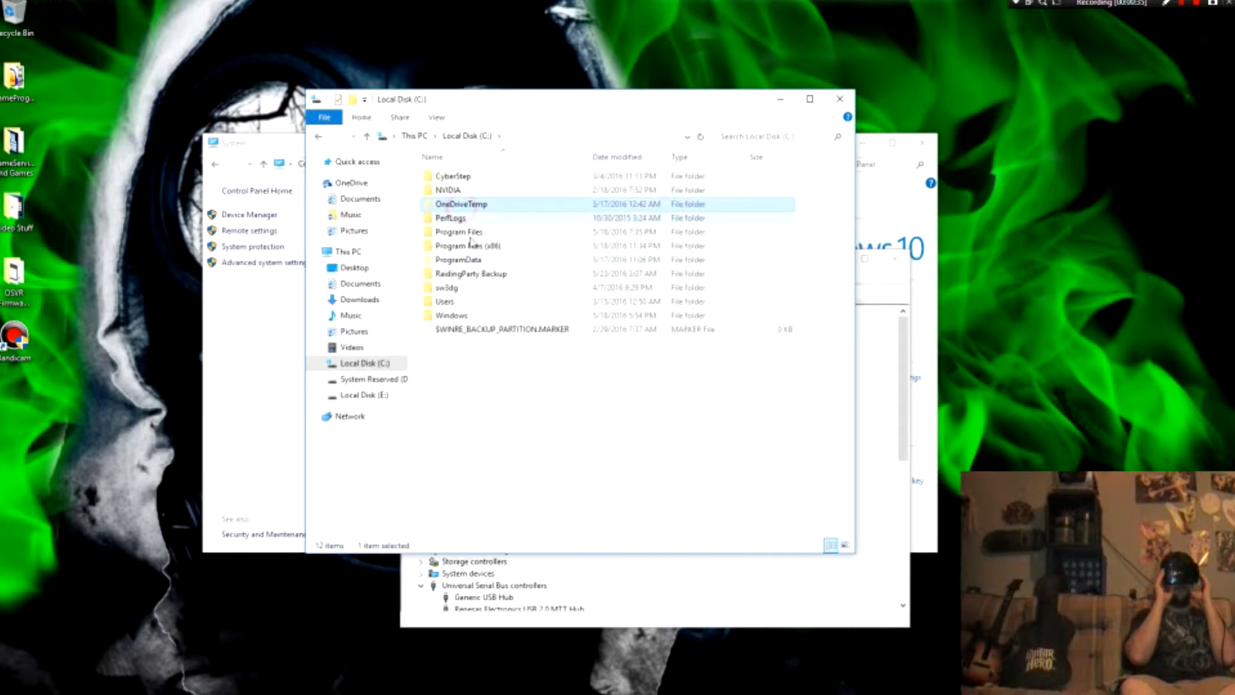
{"action": "left_click", "coordinate": [467, 260]}
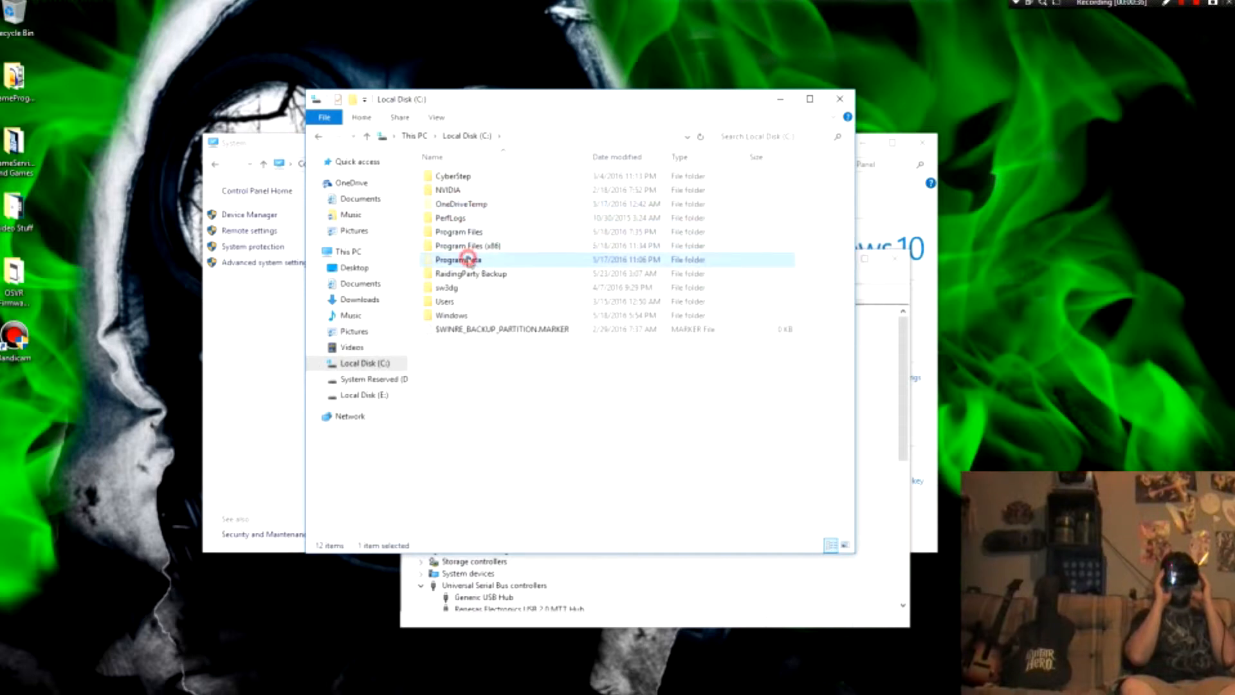
{"action": "left_click", "coordinate": [465, 205]}
{"action": "left_click", "coordinate": [463, 261]}
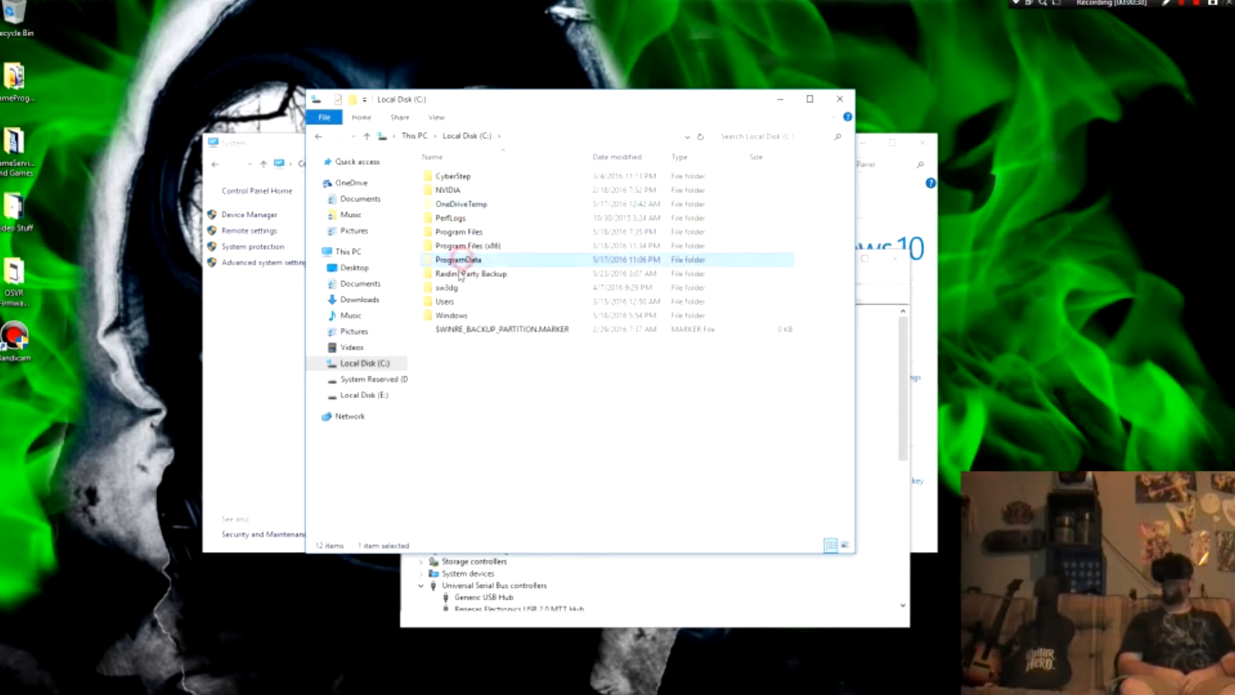
Step: Go through Users and the user's profile folder to AppData\Local
{"action": "left_click", "coordinate": [444, 302]}
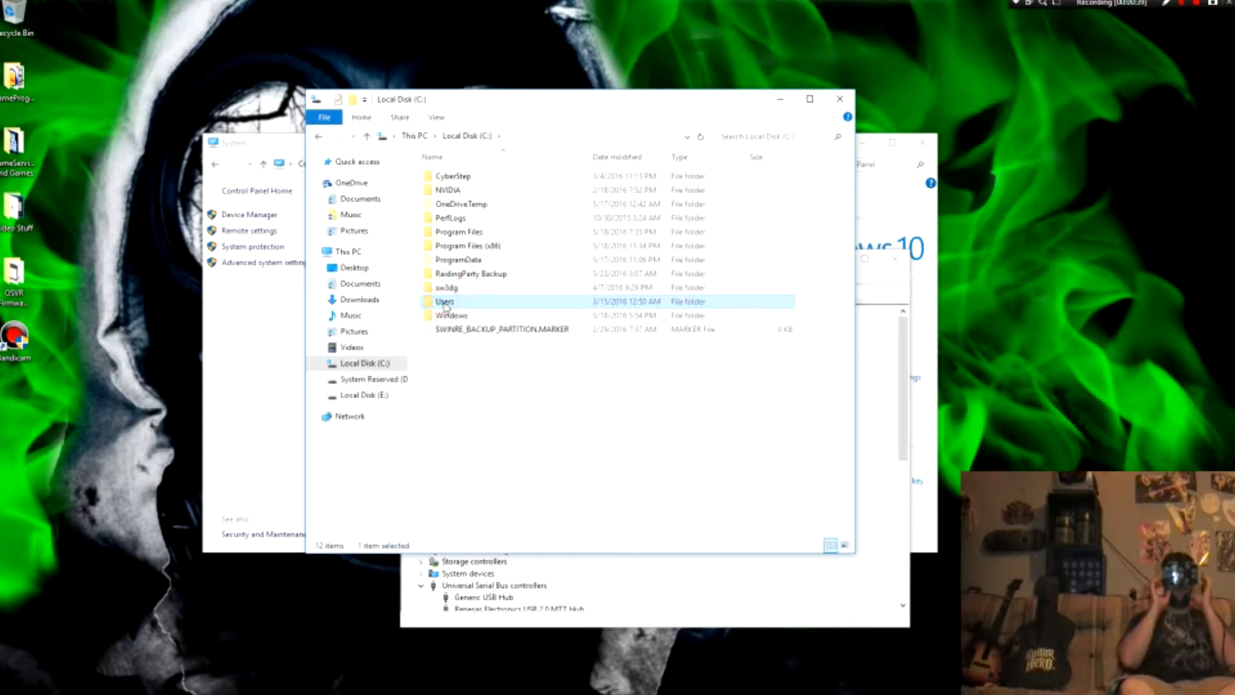
{"action": "double_click", "coordinate": [453, 301]}
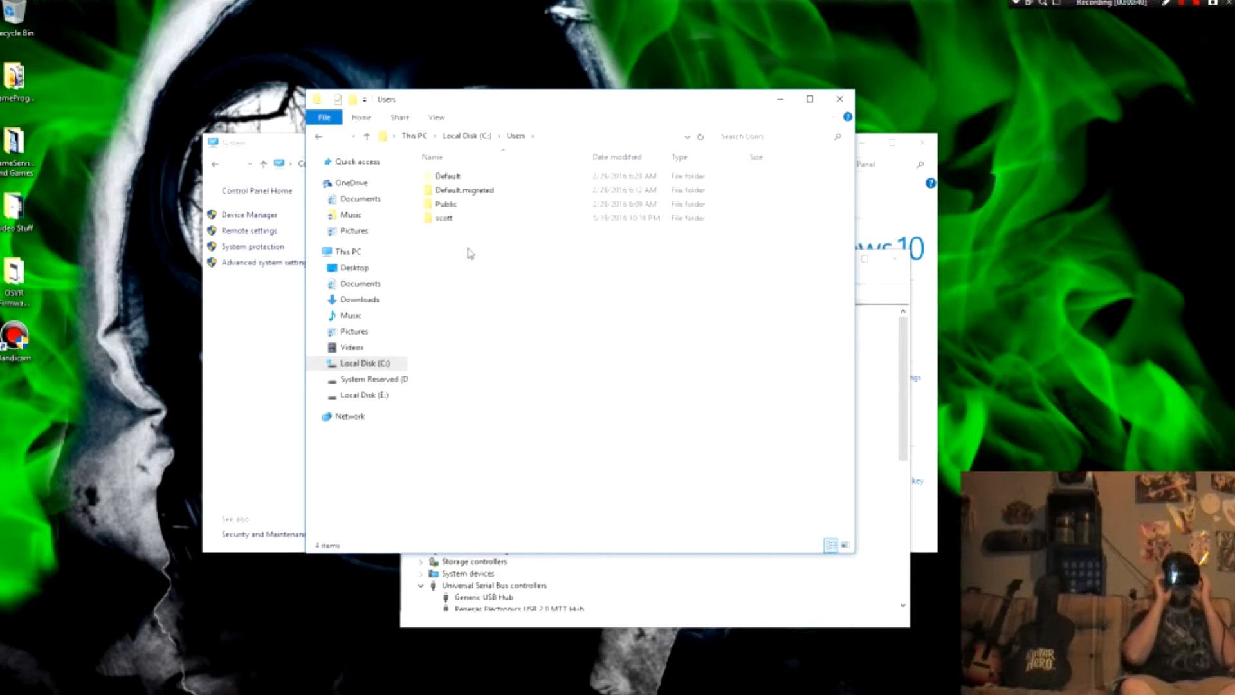
{"action": "double_click", "coordinate": [444, 219]}
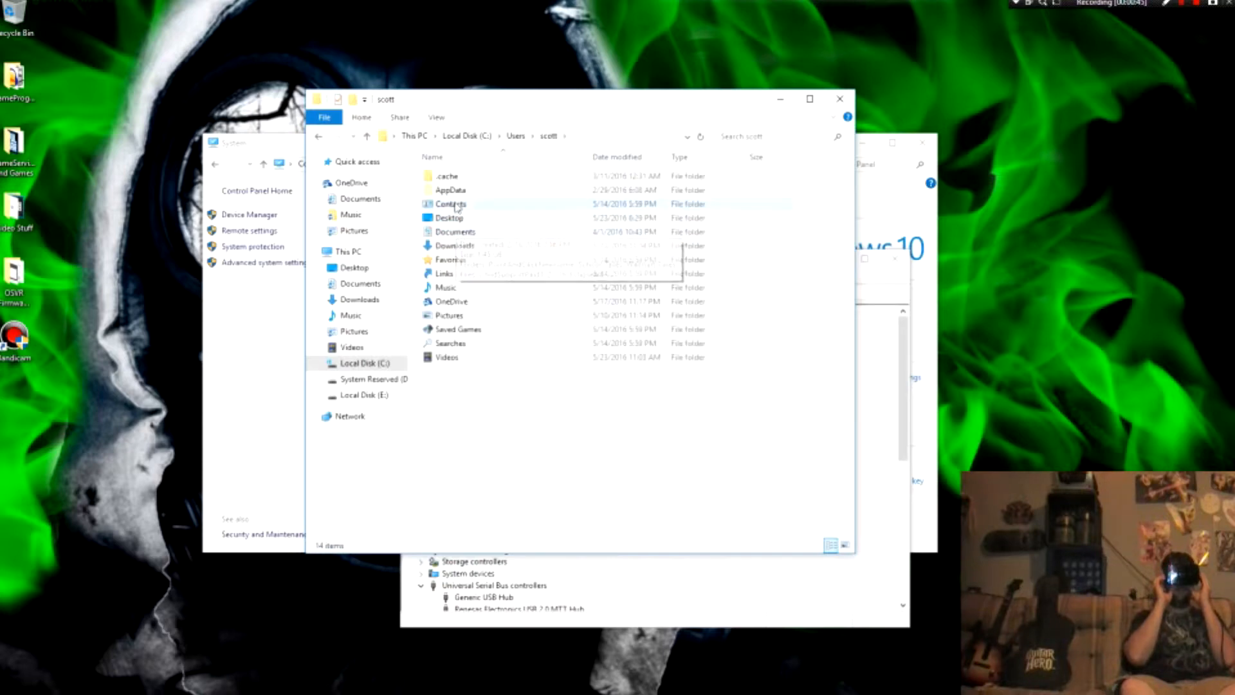
{"action": "double_click", "coordinate": [453, 190]}
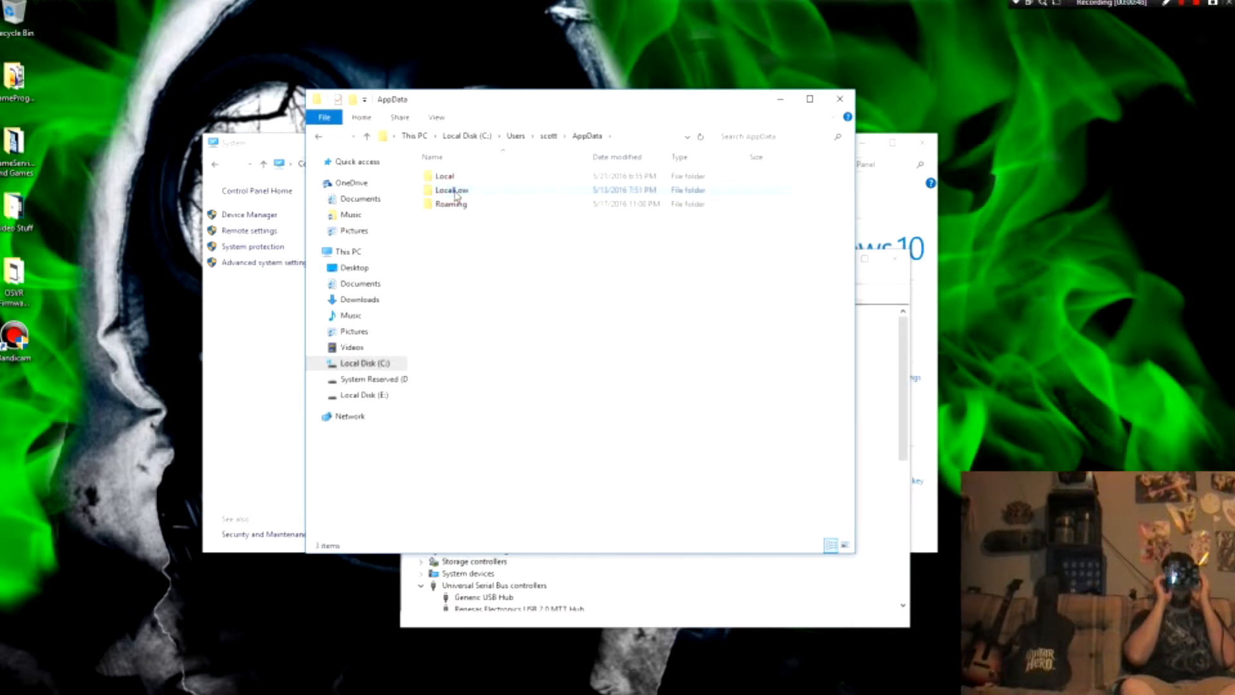
{"action": "double_click", "coordinate": [450, 177]}
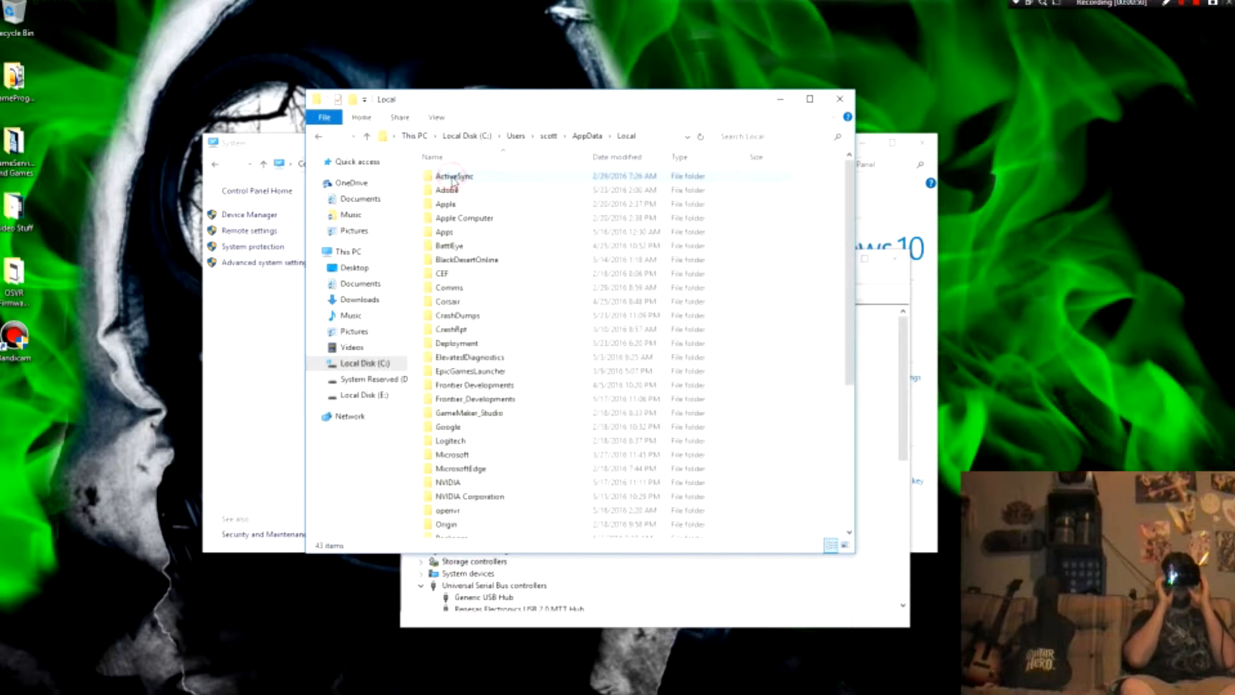
Step: Open the Apps folder and its 2.0 subfolder
{"action": "left_click", "coordinate": [456, 232]}
{"action": "double_click", "coordinate": [457, 233]}
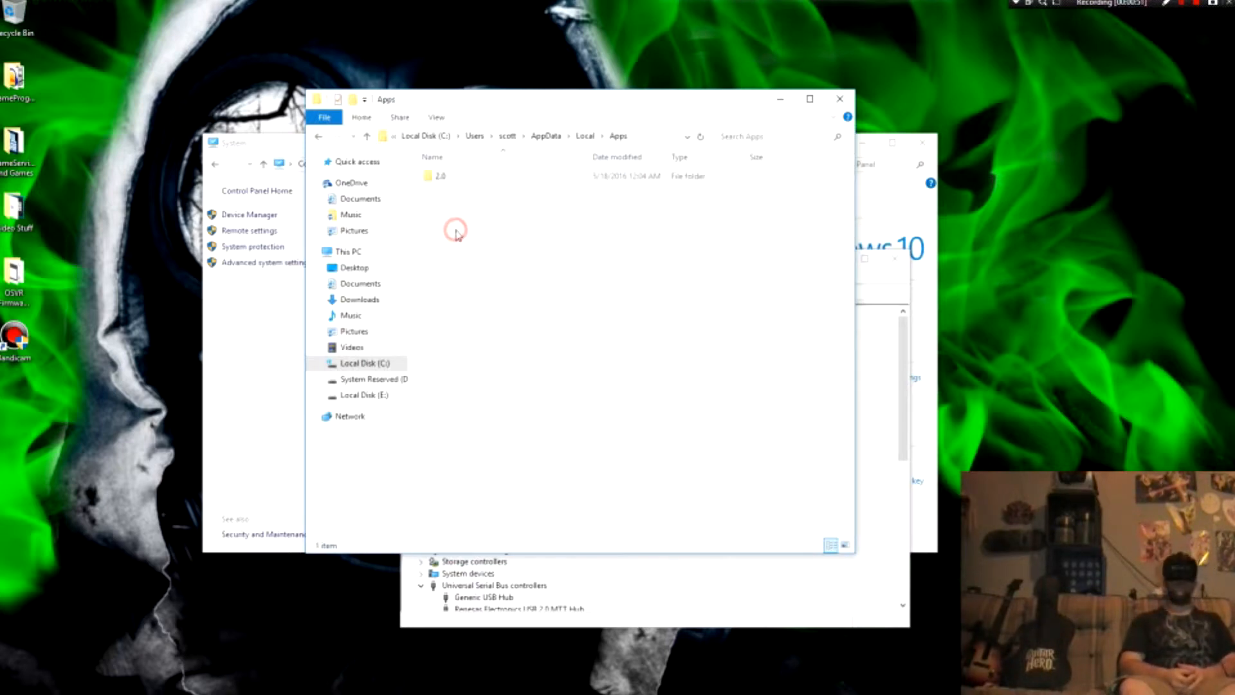
{"action": "double_click", "coordinate": [447, 177]}
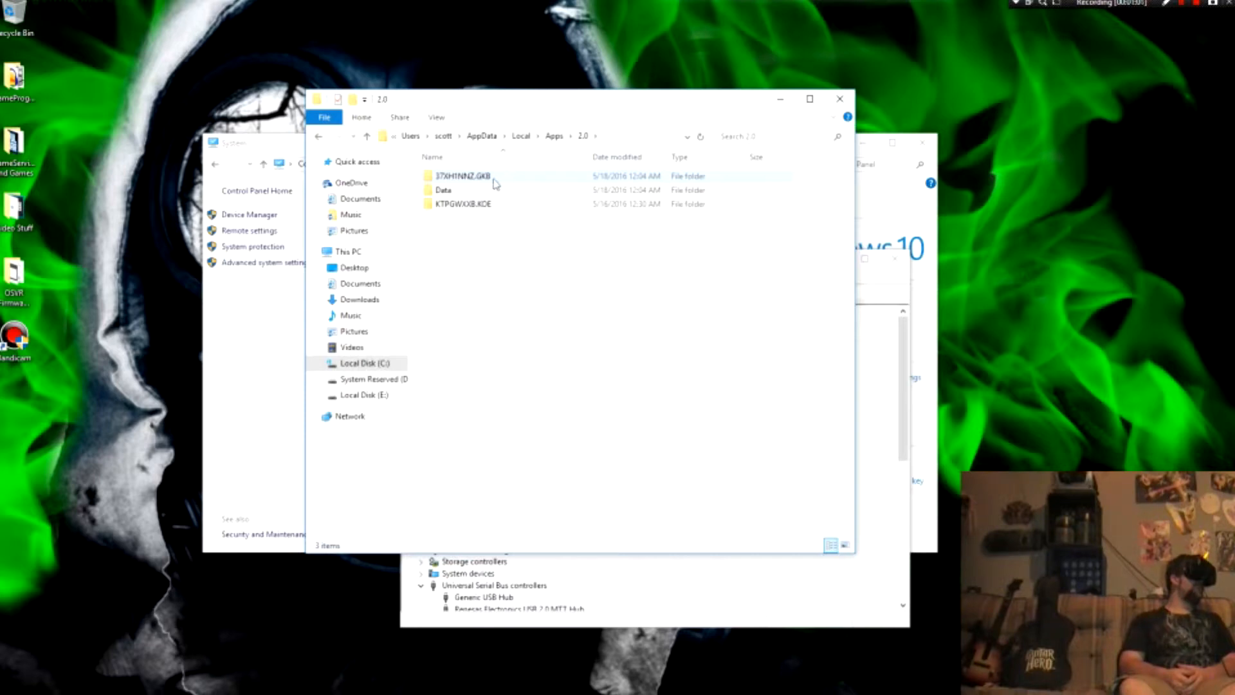
{"action": "double_click", "coordinate": [463, 176]}
{"action": "double_click", "coordinate": [465, 178]}
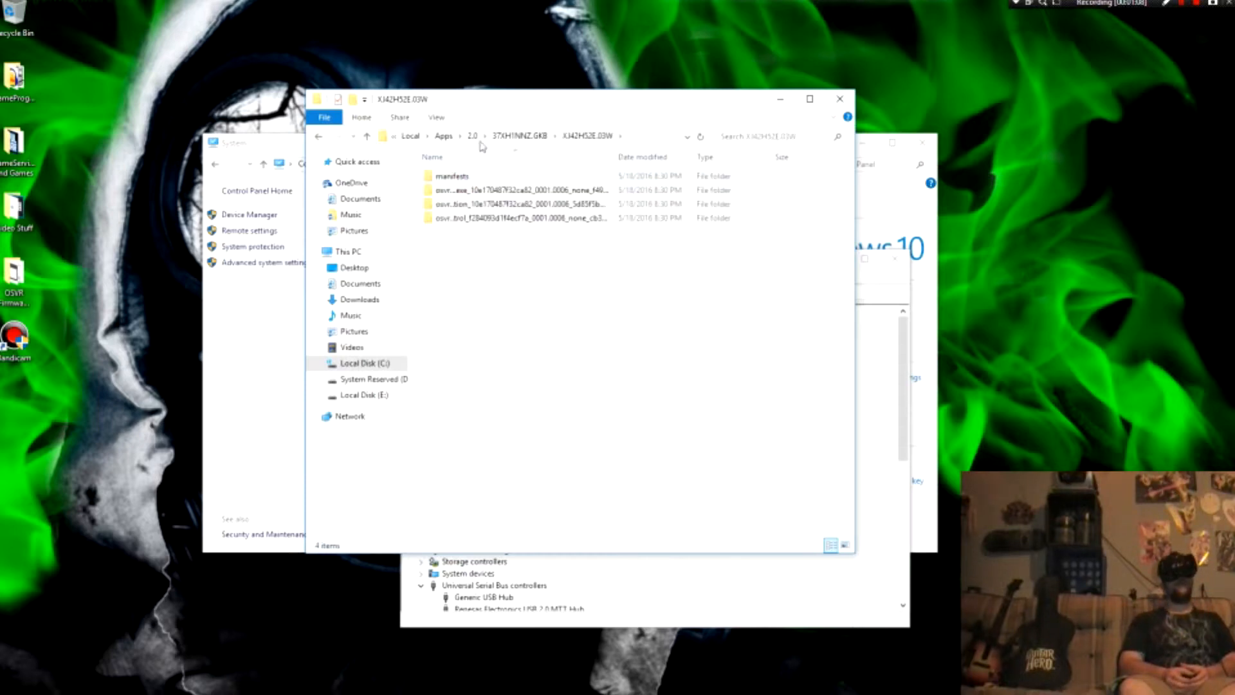
{"action": "left_click", "coordinate": [473, 137]}
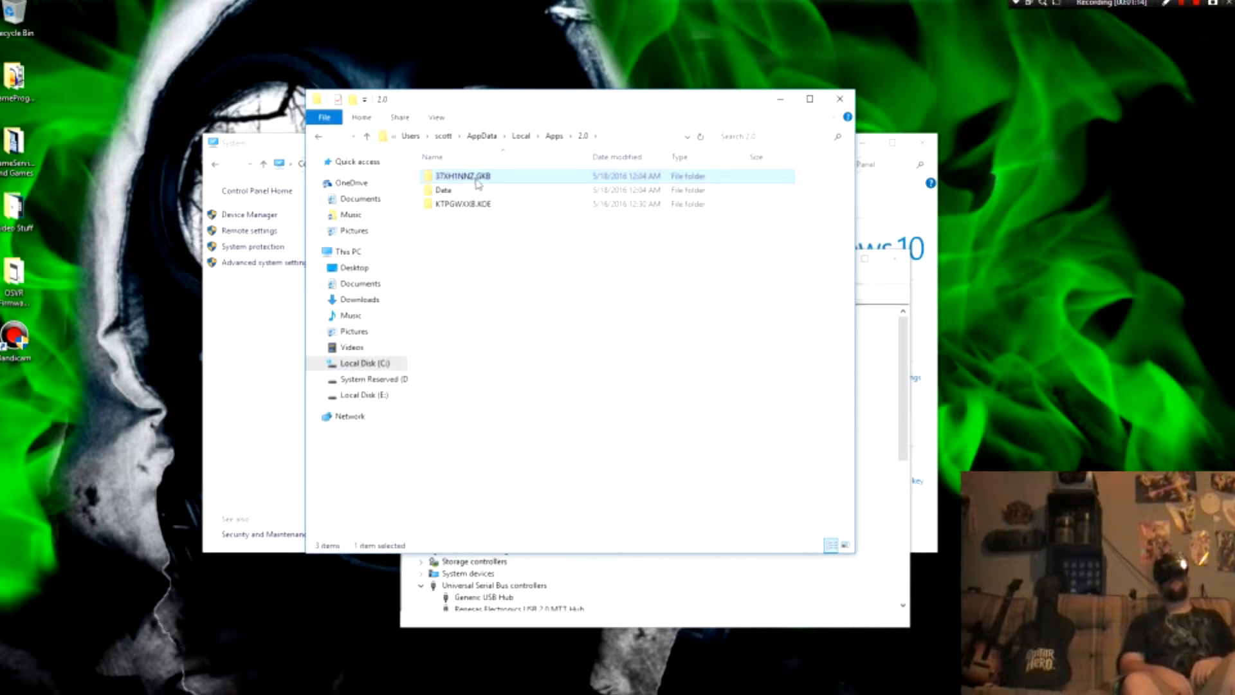
Step: Go through the 37XH1NNZ.GKB and XJ42H52E.03W folders into the osvr...exe folder that contains OSVRControl.exe.config
{"action": "double_click", "coordinate": [448, 179]}
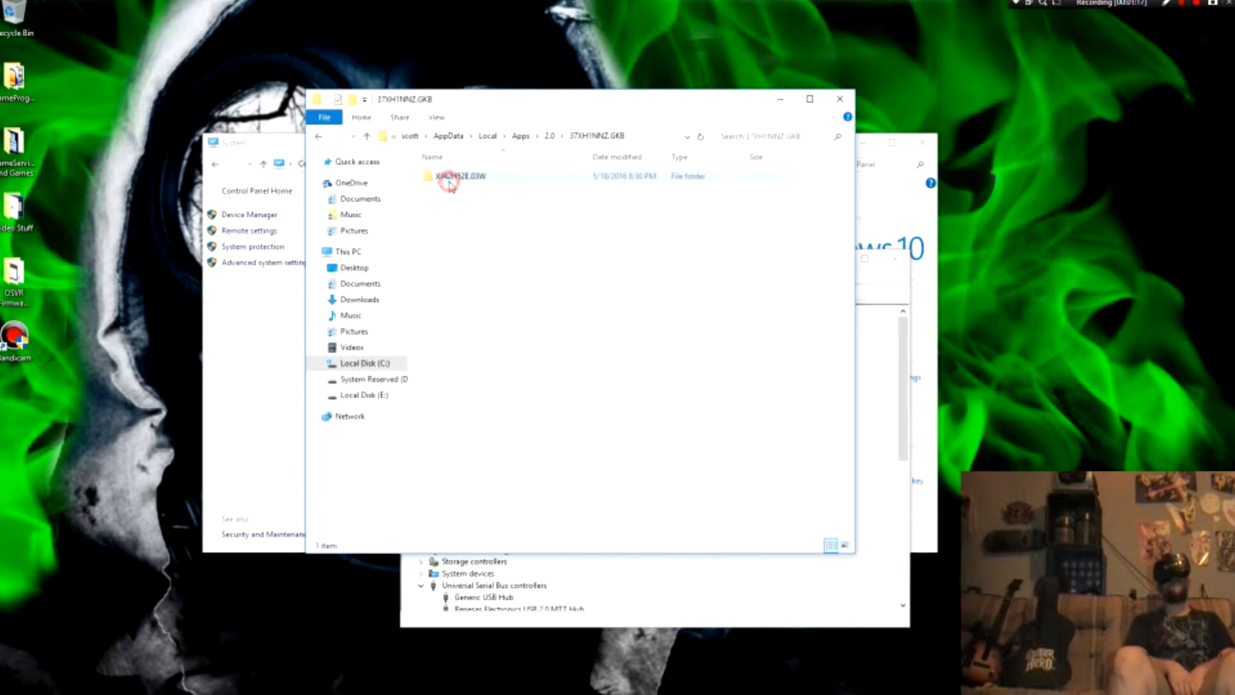
{"action": "left_click", "coordinate": [444, 181]}
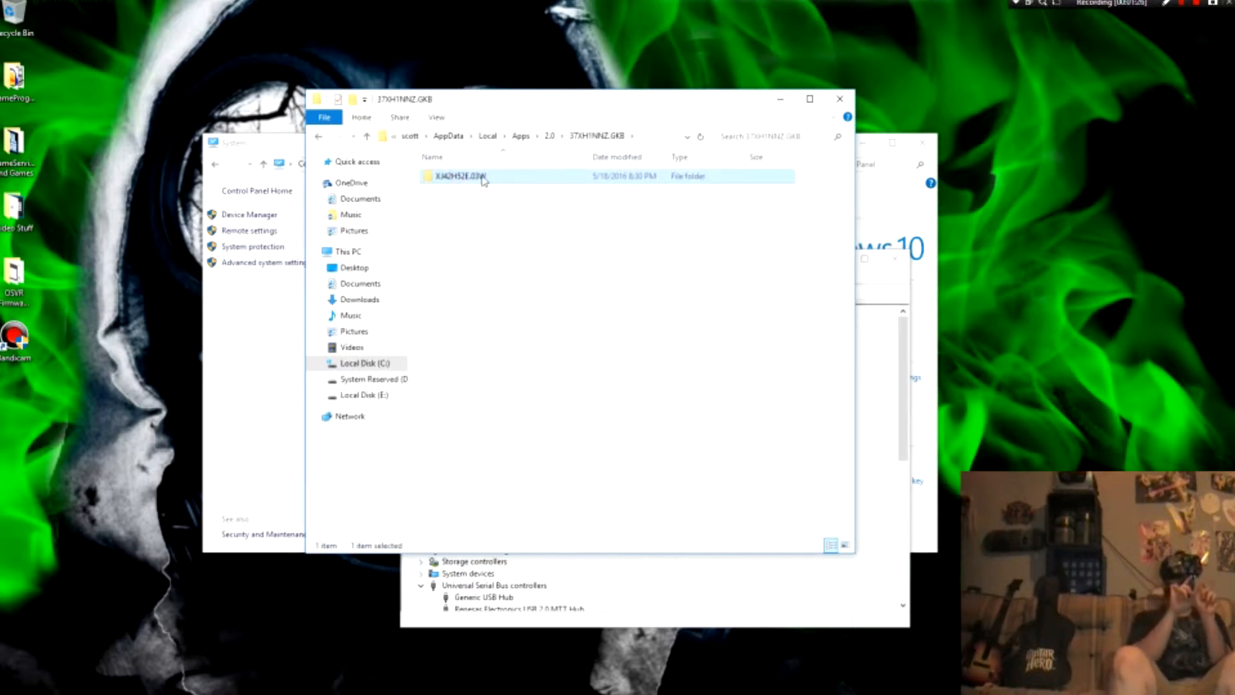
{"action": "double_click", "coordinate": [452, 177]}
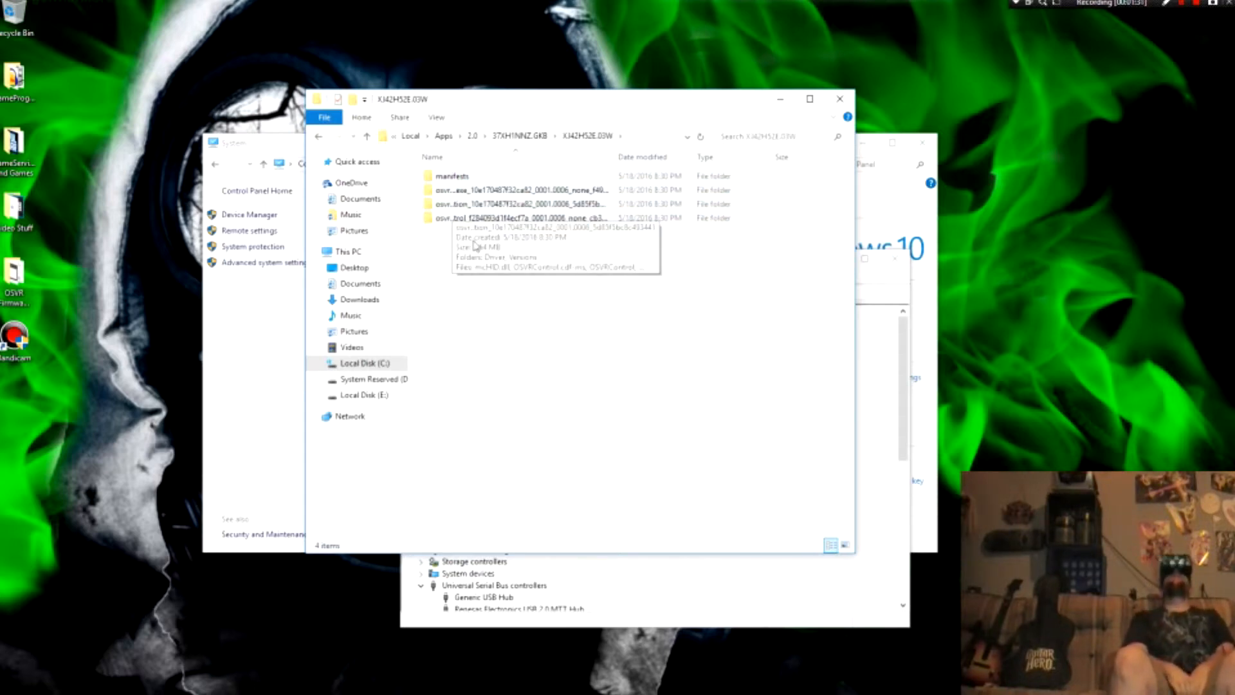
{"action": "left_click", "coordinate": [531, 278]}
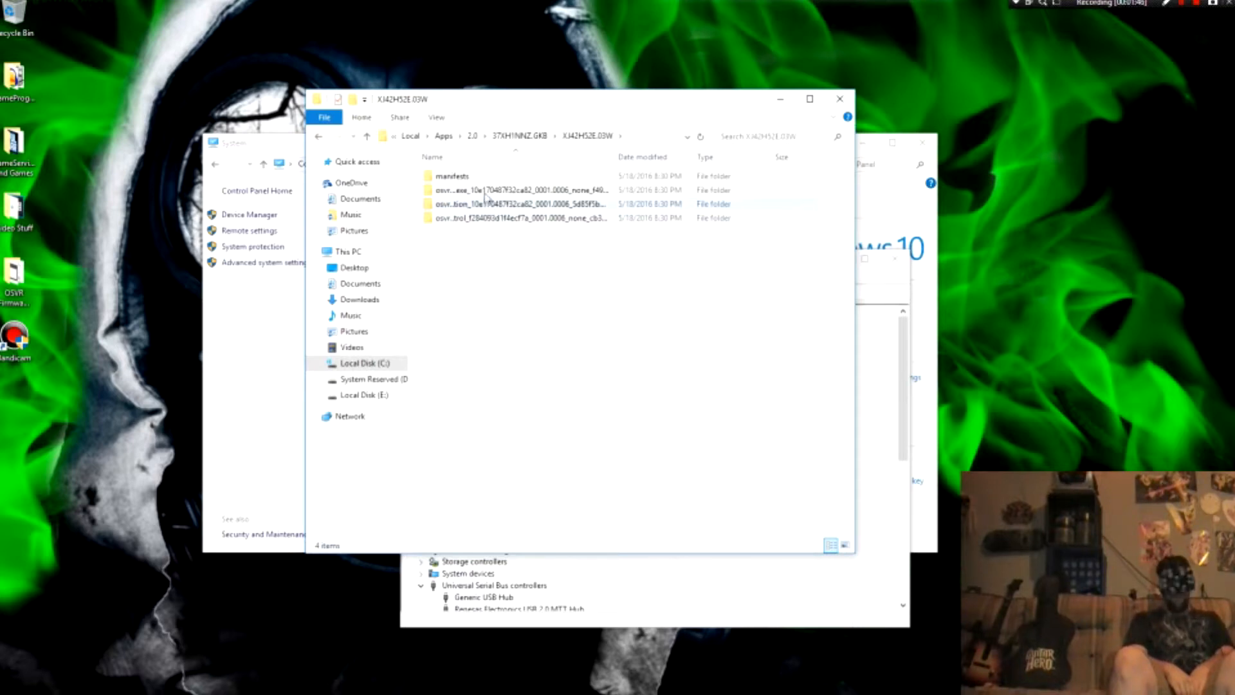
{"action": "left_click", "coordinate": [586, 276]}
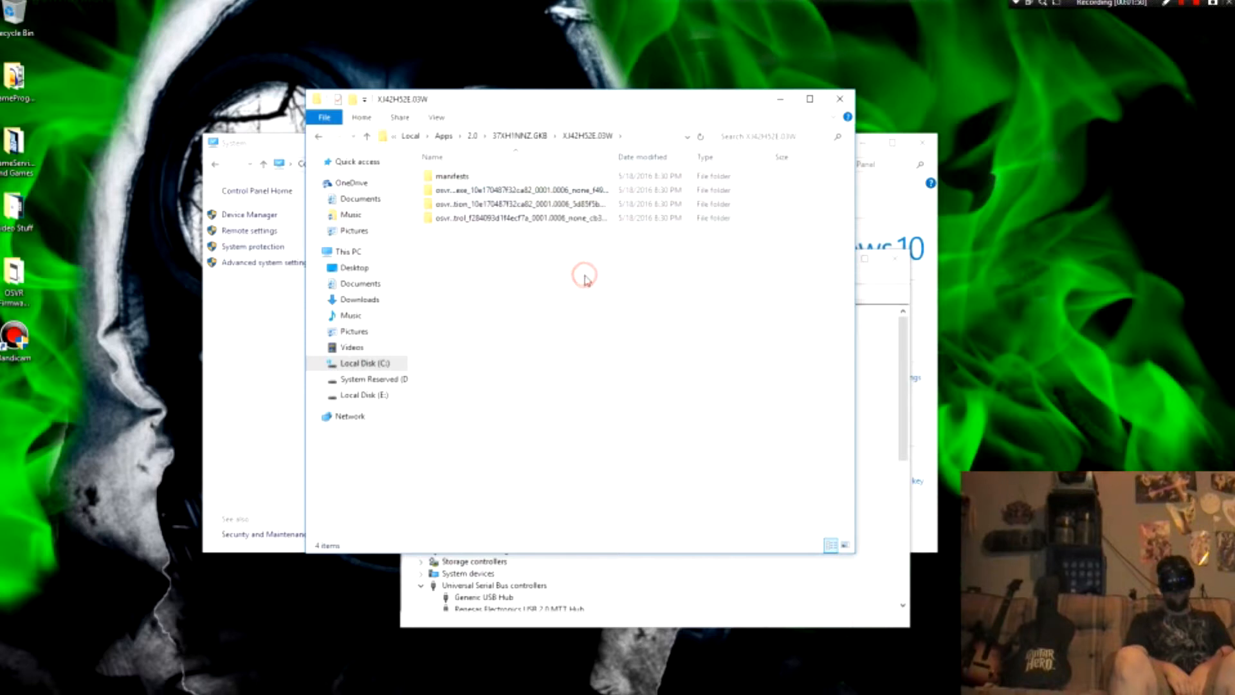
{"action": "double_click", "coordinate": [520, 192]}
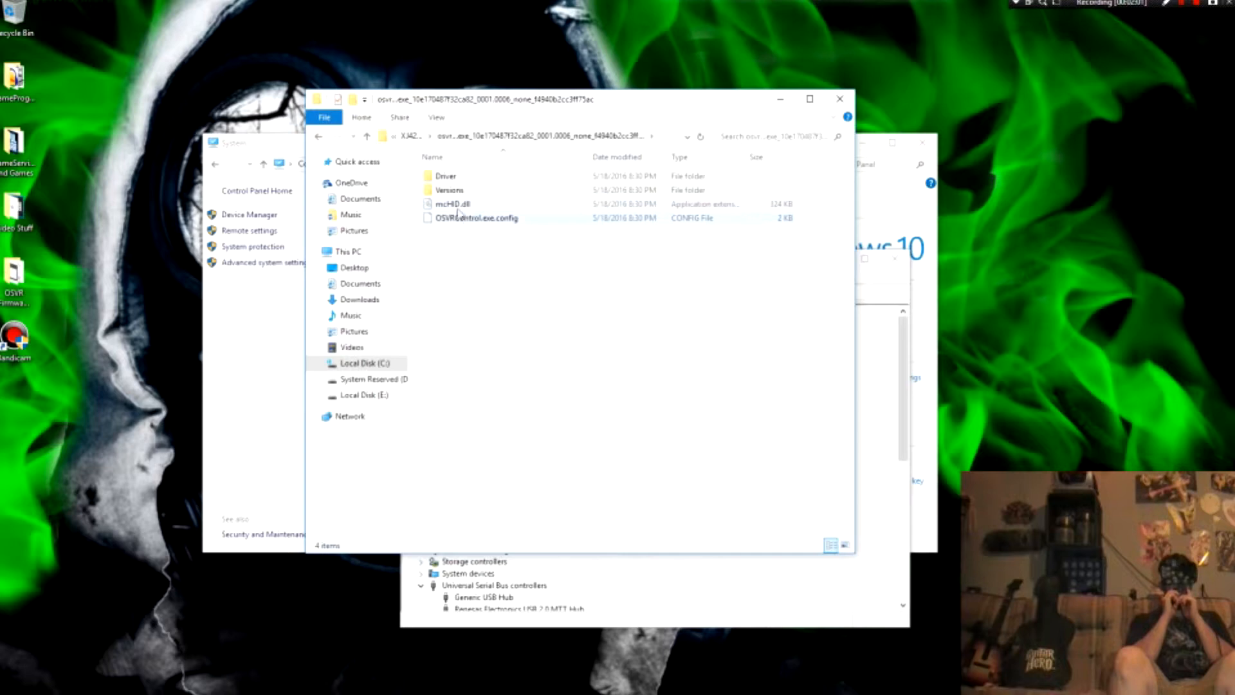
Step: Examine the zSight and zSight_win8 setup information files in the Driver folder, and return to the parent folder
{"action": "double_click", "coordinate": [451, 177]}
{"action": "left_click", "coordinate": [455, 193]}
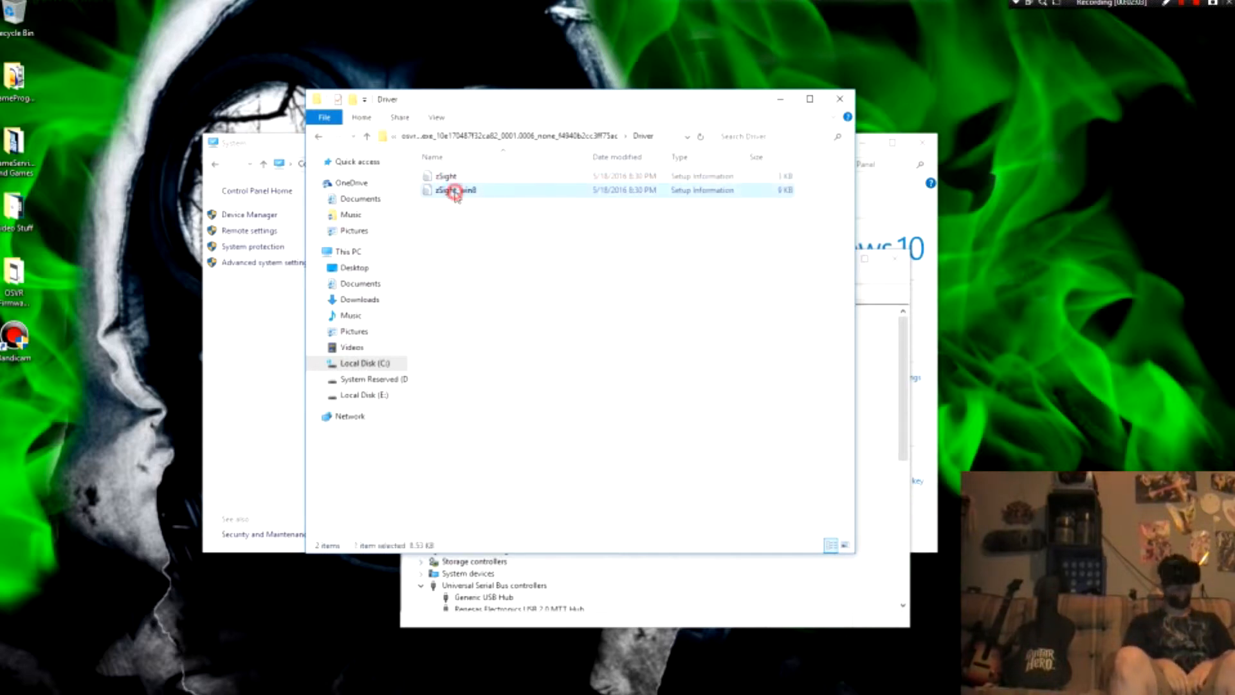
{"action": "left_click", "coordinate": [444, 175]}
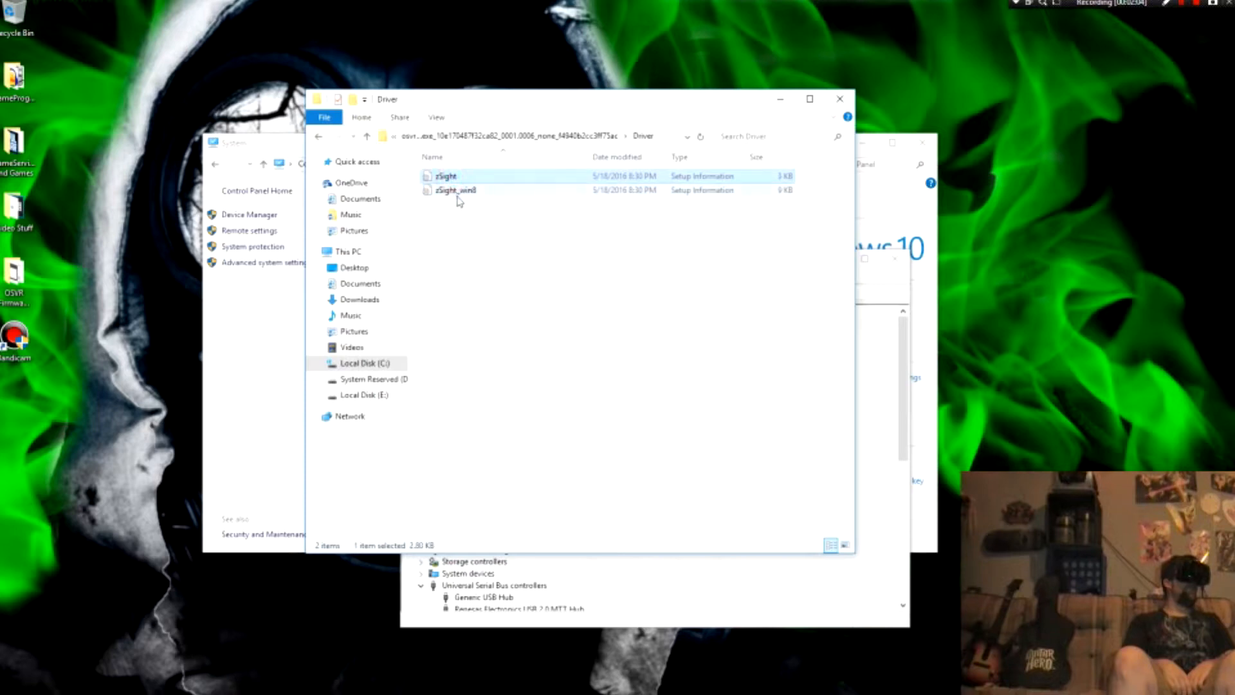
{"action": "left_click", "coordinate": [458, 192]}
{"action": "left_click", "coordinate": [446, 176]}
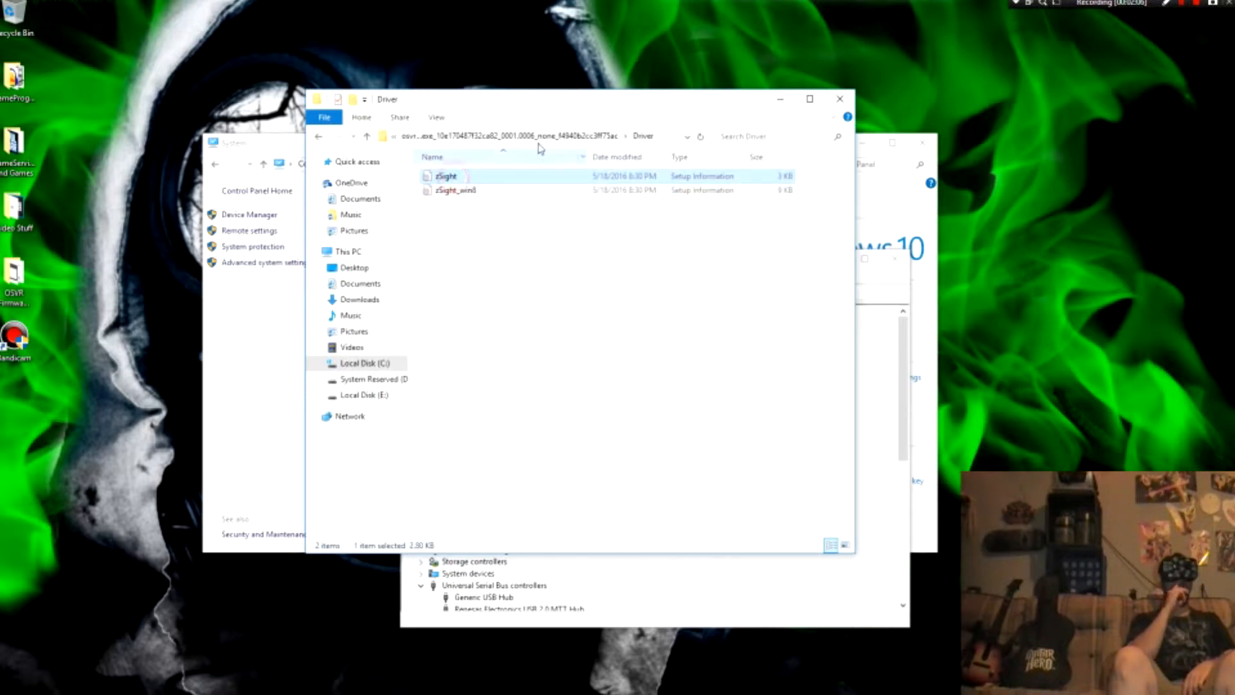
{"action": "left_click", "coordinate": [565, 136]}
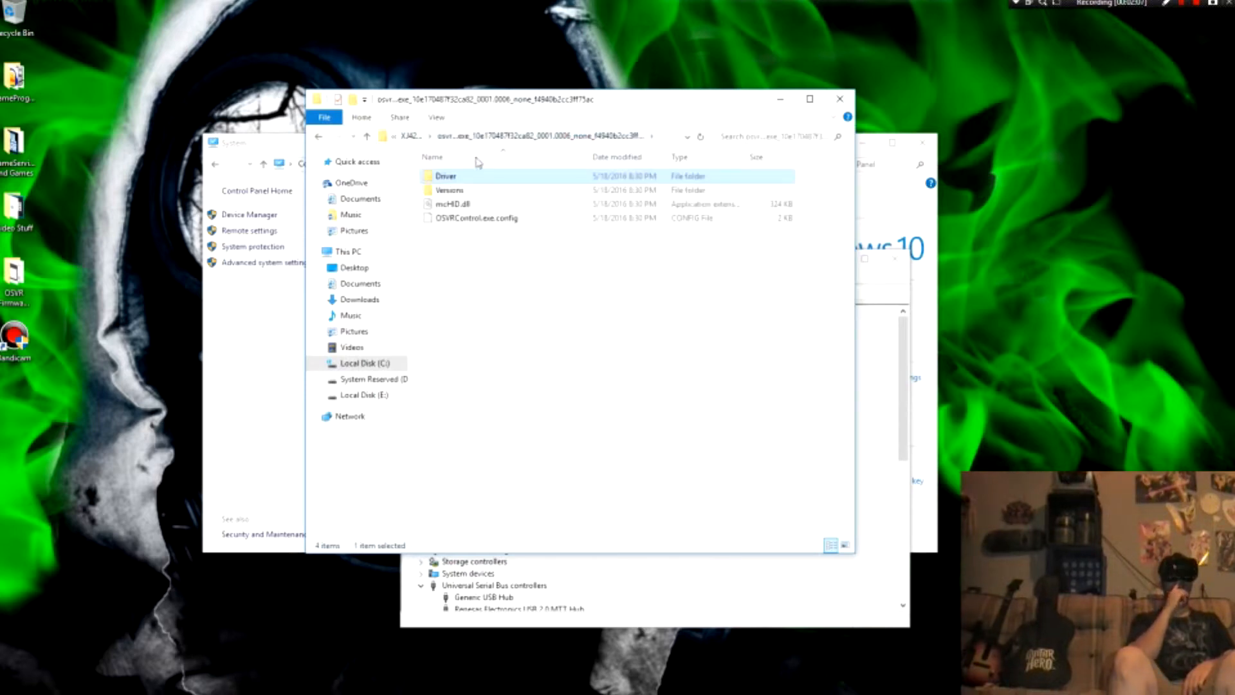
Step: Open the Versions folder and look over its full set of HEX firmware files
{"action": "left_click", "coordinate": [449, 191]}
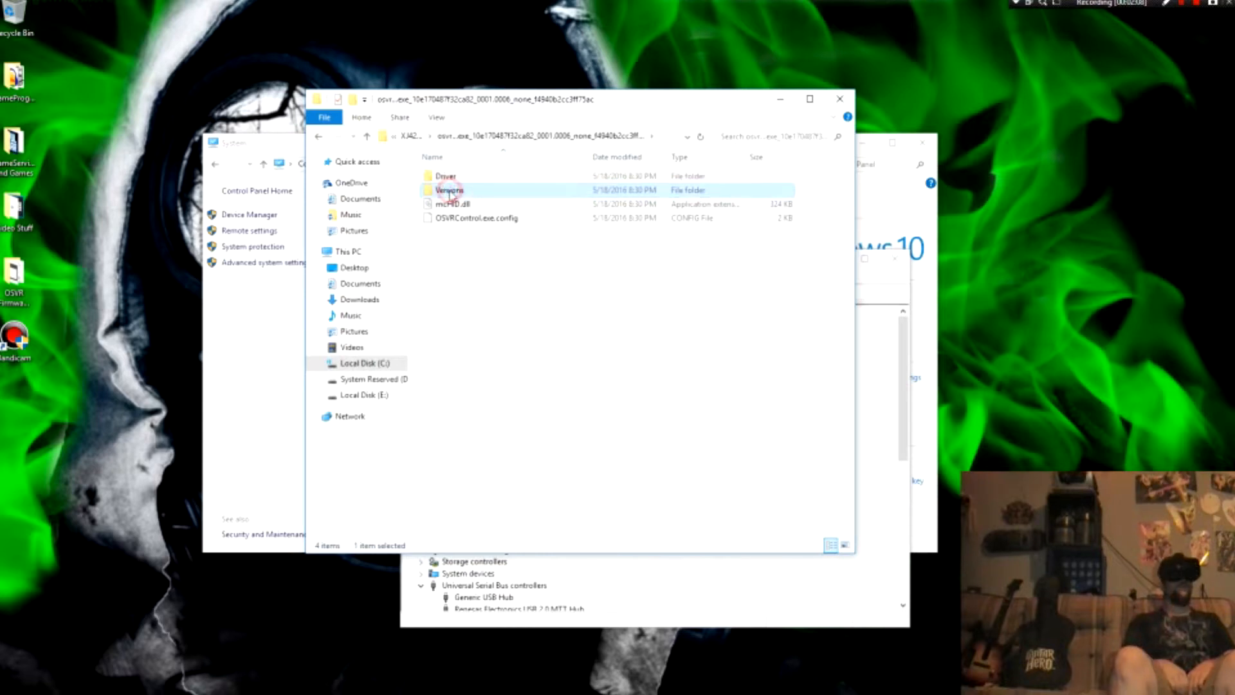
{"action": "double_click", "coordinate": [449, 190]}
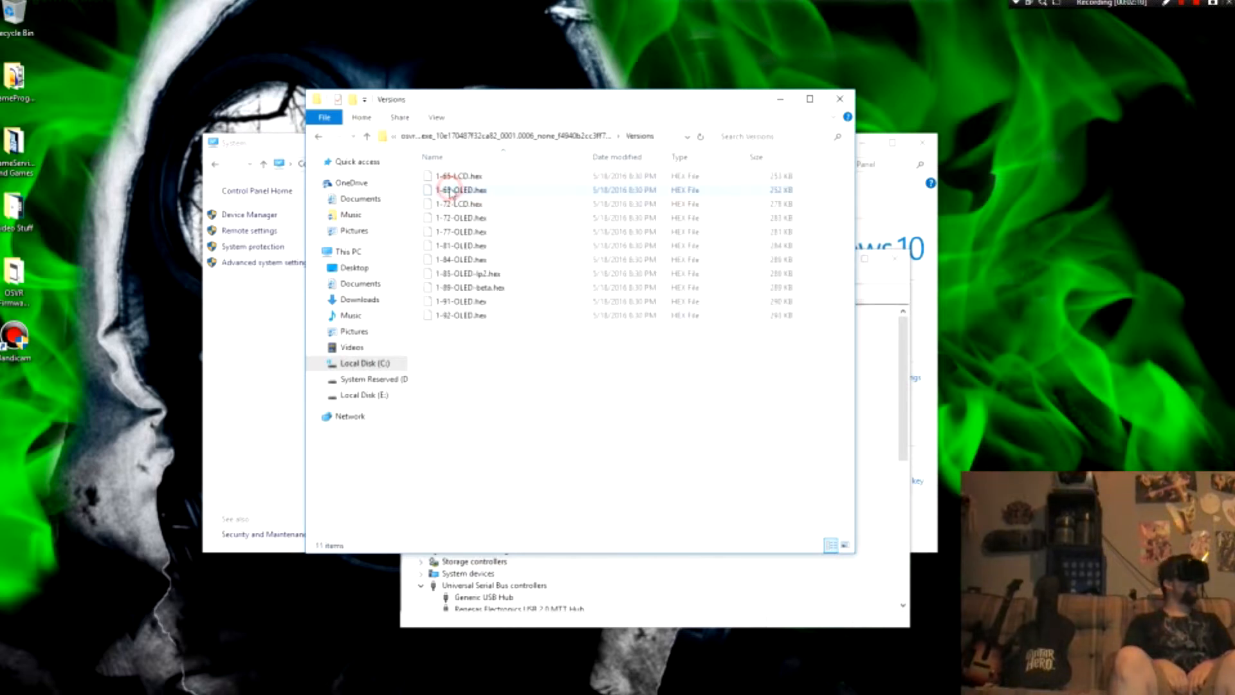
{"action": "left_click_drag", "start_coordinate": [494, 342], "coordinate": [452, 177]}
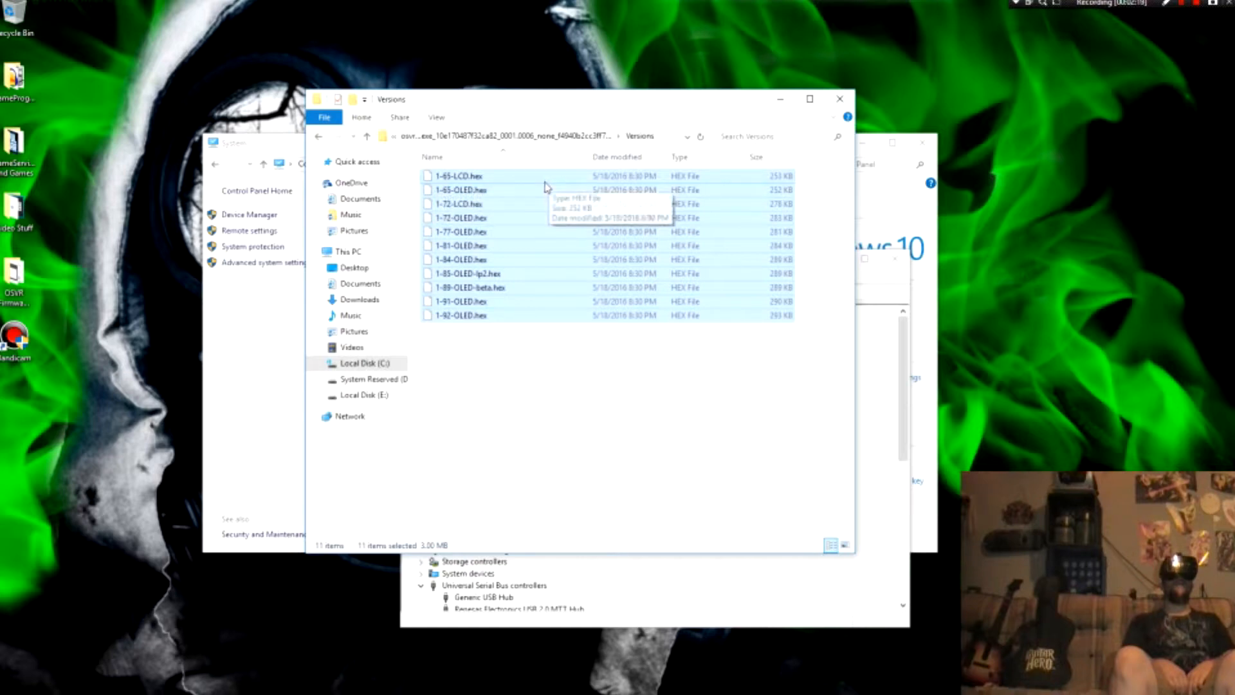
{"action": "left_click", "coordinate": [523, 409]}
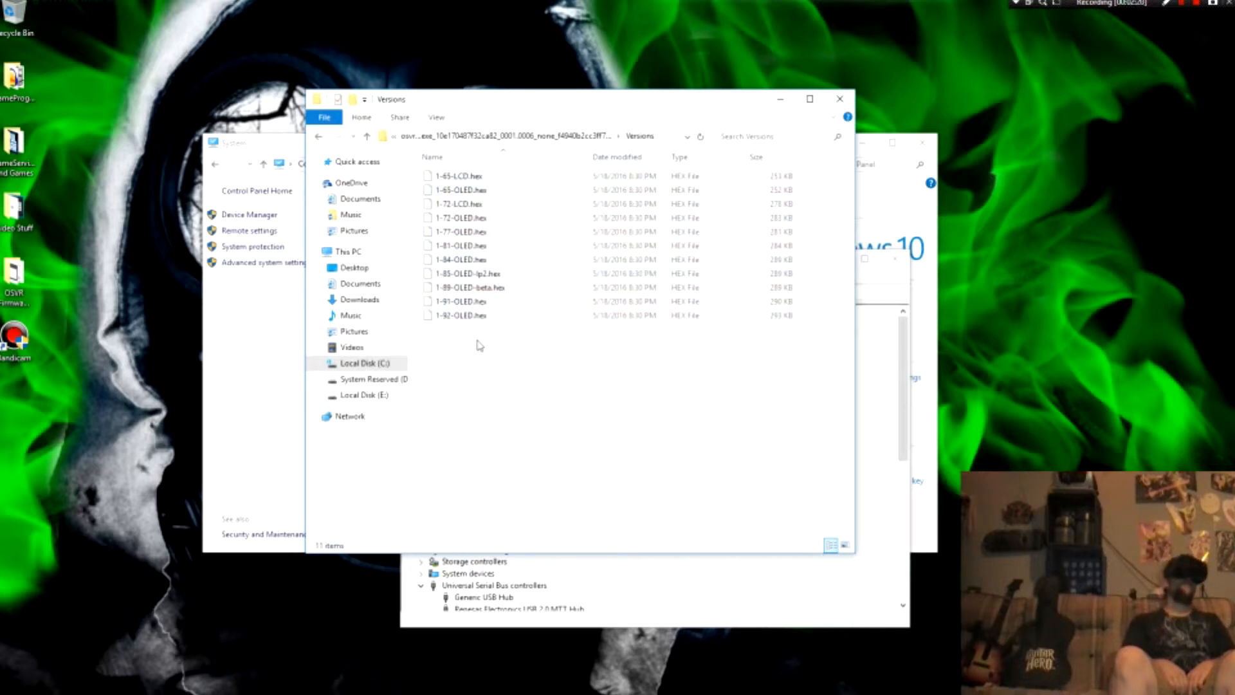
Step: Copy 1-92-OLED.hex from the Versions folder to the desktop and minimize the File Explorer window
{"action": "left_click", "coordinate": [470, 315]}
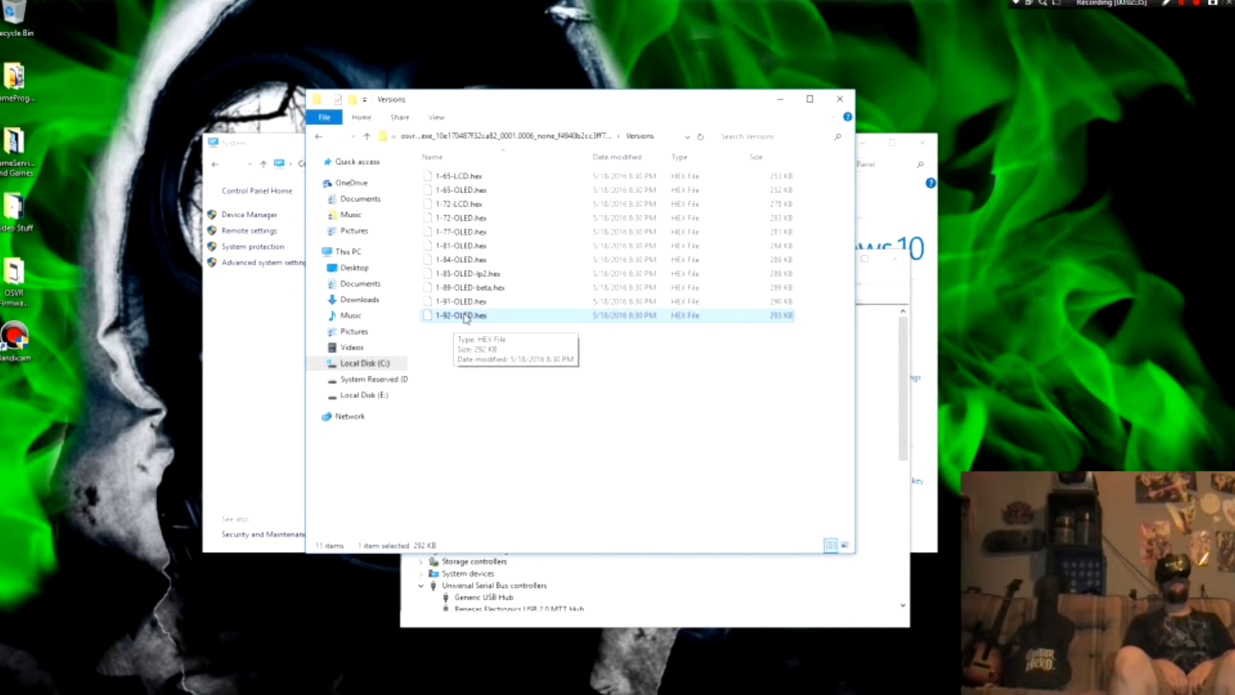
{"action": "left_click_drag", "start_coordinate": [467, 317], "coordinate": [147, 352]}
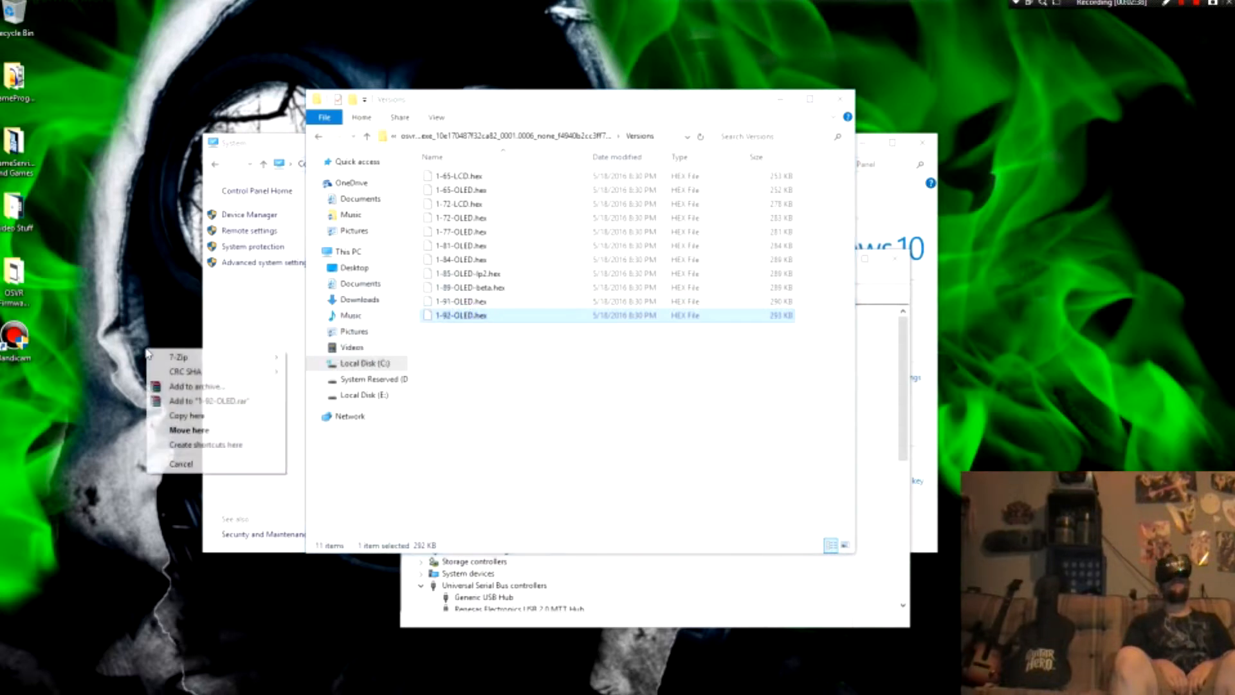
{"action": "left_click", "coordinate": [177, 416]}
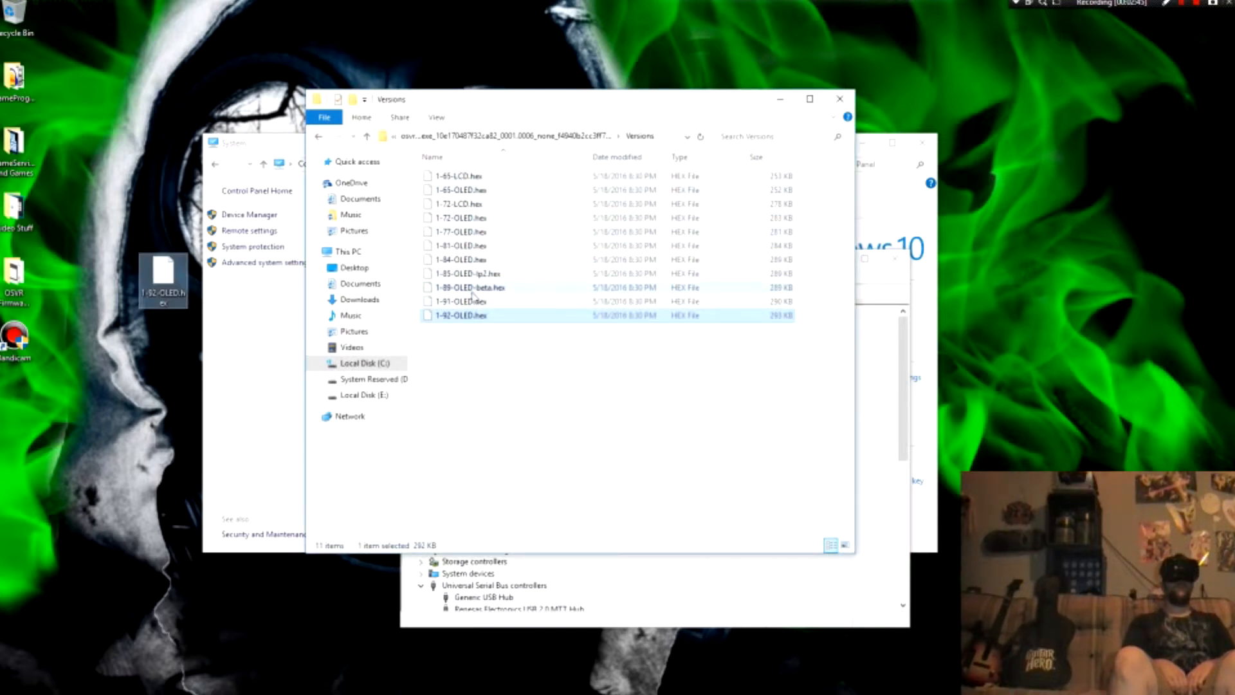
{"action": "left_click", "coordinate": [495, 354]}
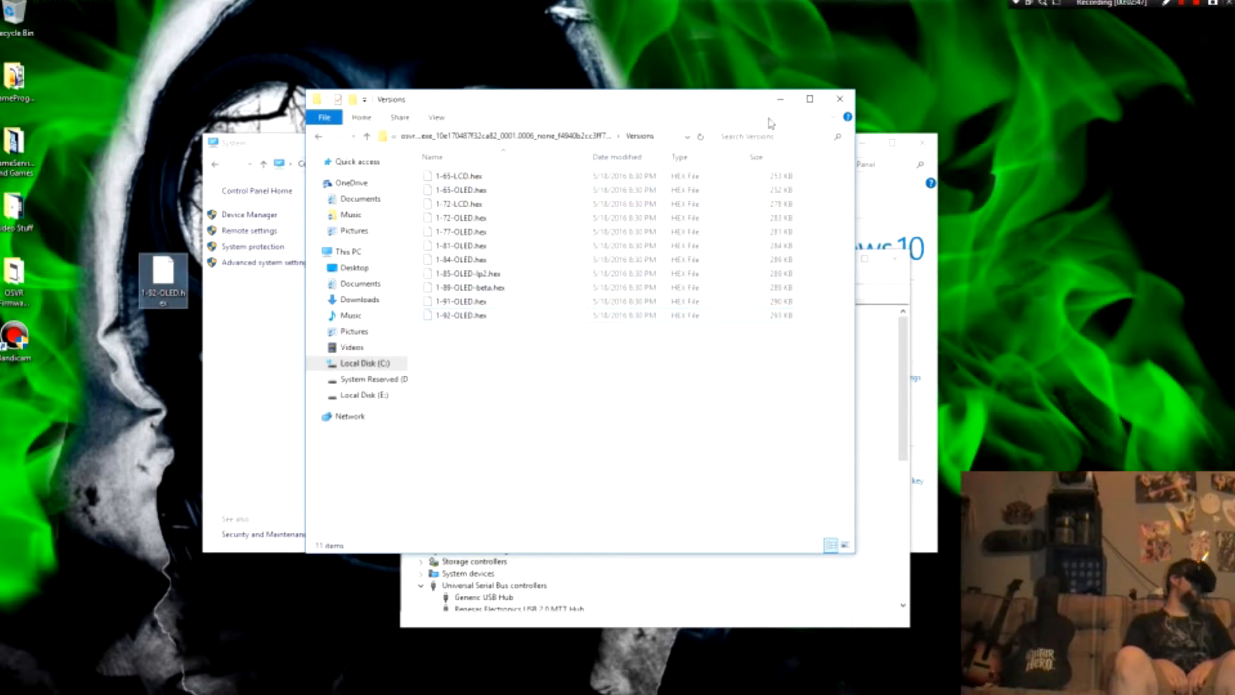
{"action": "left_click", "coordinate": [781, 100]}
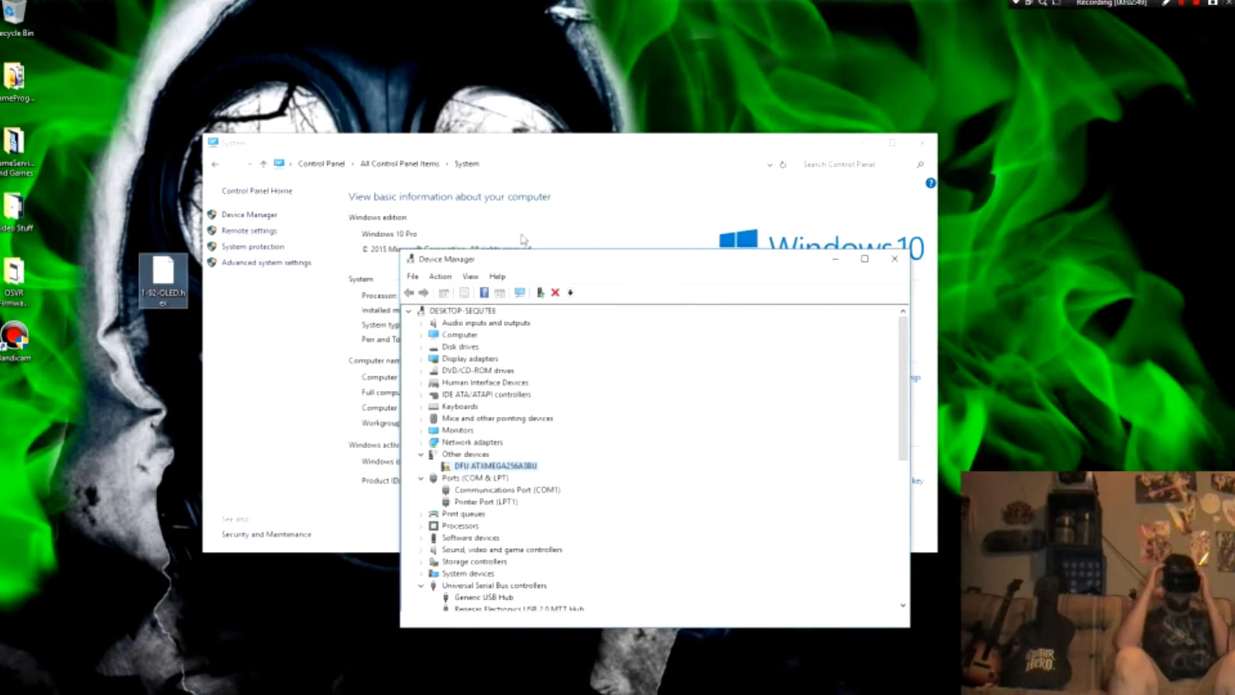
Step: Shift the Device Manager window slightly and move the desktop copy of 1-92-OLED.hex into the OSVR Firmware Stuff folder
{"action": "left_click_drag", "start_coordinate": [656, 262], "coordinate": [698, 271]}
{"action": "left_click_drag", "start_coordinate": [163, 276], "coordinate": [32, 273]}
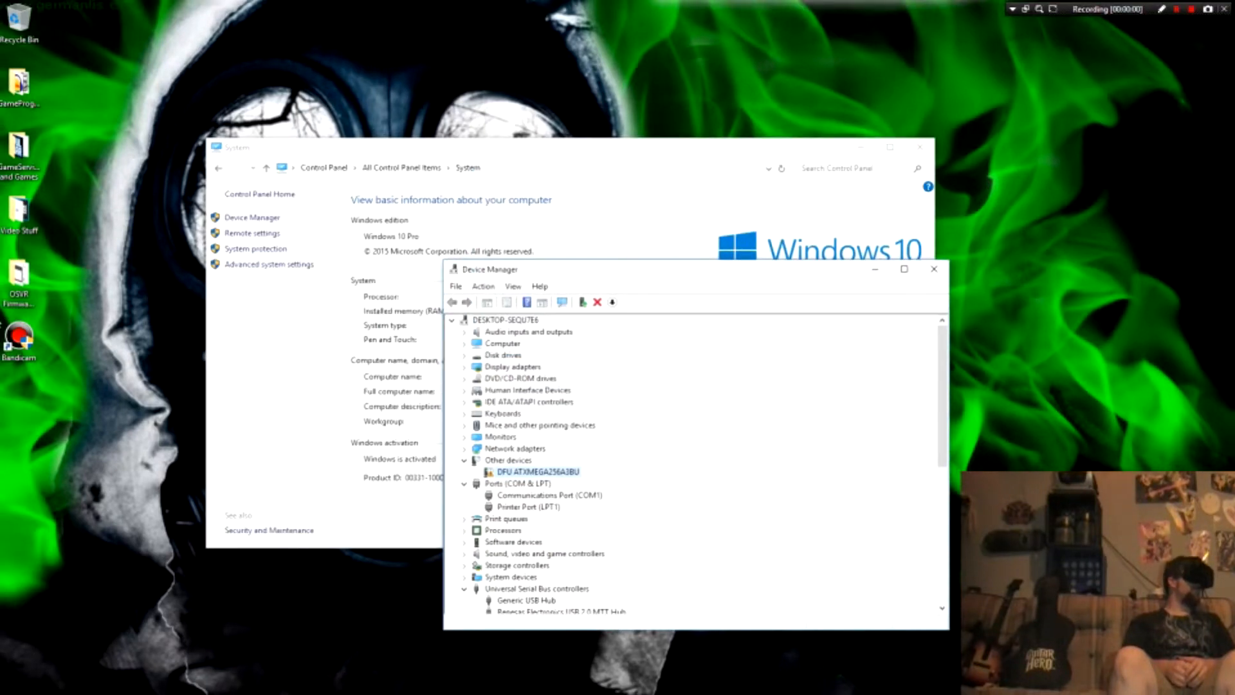
Step: Select the DFU ATXMEGA256A3BU device and open the OSVR Firmware Stuff folder from the desktop, placing it beside the Device Manager
{"action": "left_click", "coordinate": [524, 460]}
{"action": "left_click", "coordinate": [523, 472]}
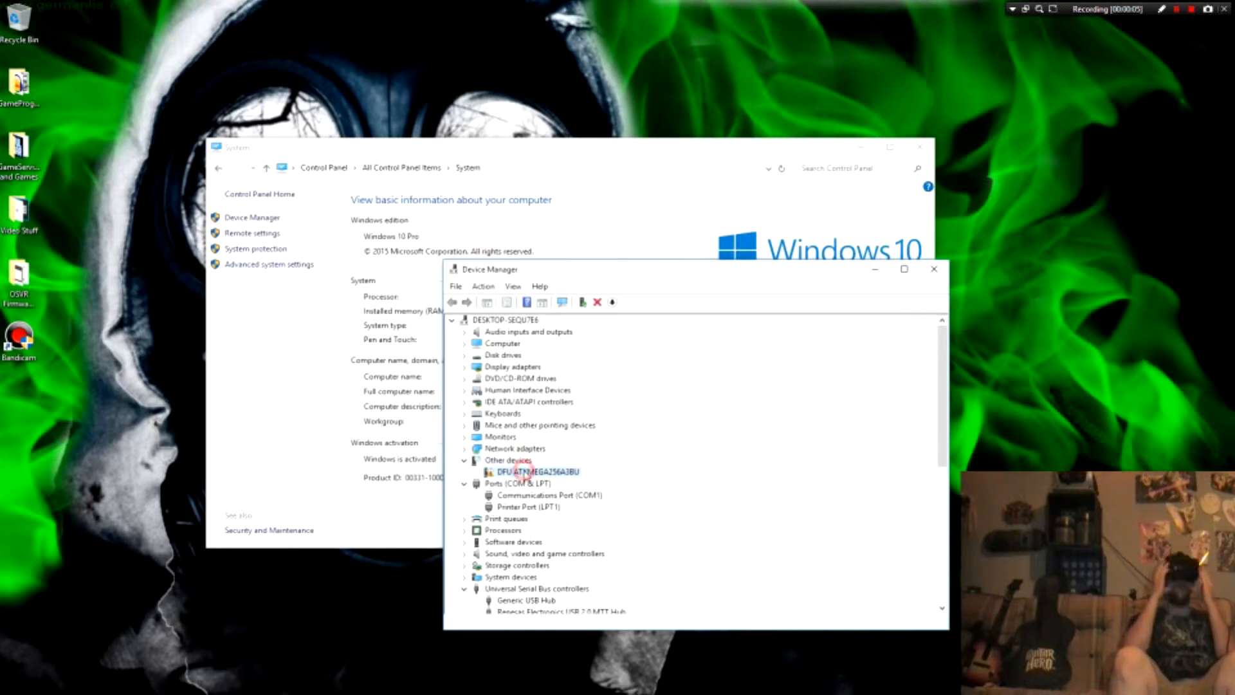
{"action": "double_click", "coordinate": [18, 273]}
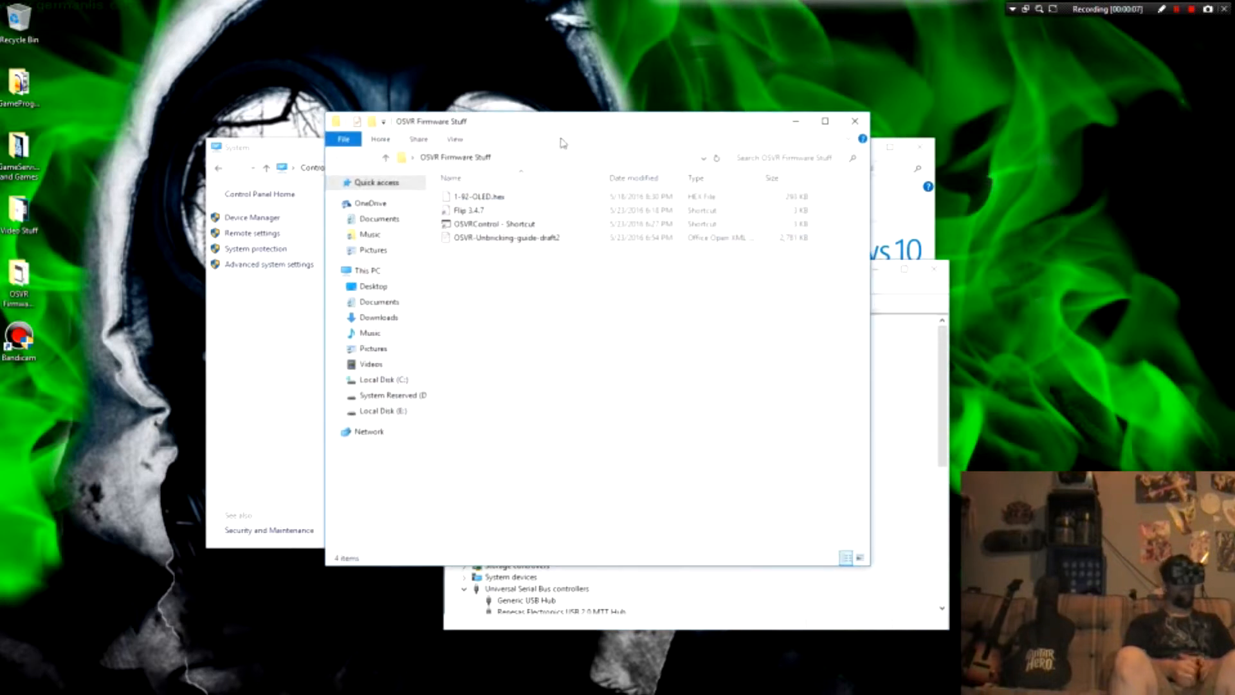
{"action": "left_click_drag", "start_coordinate": [563, 143], "coordinate": [873, 82]}
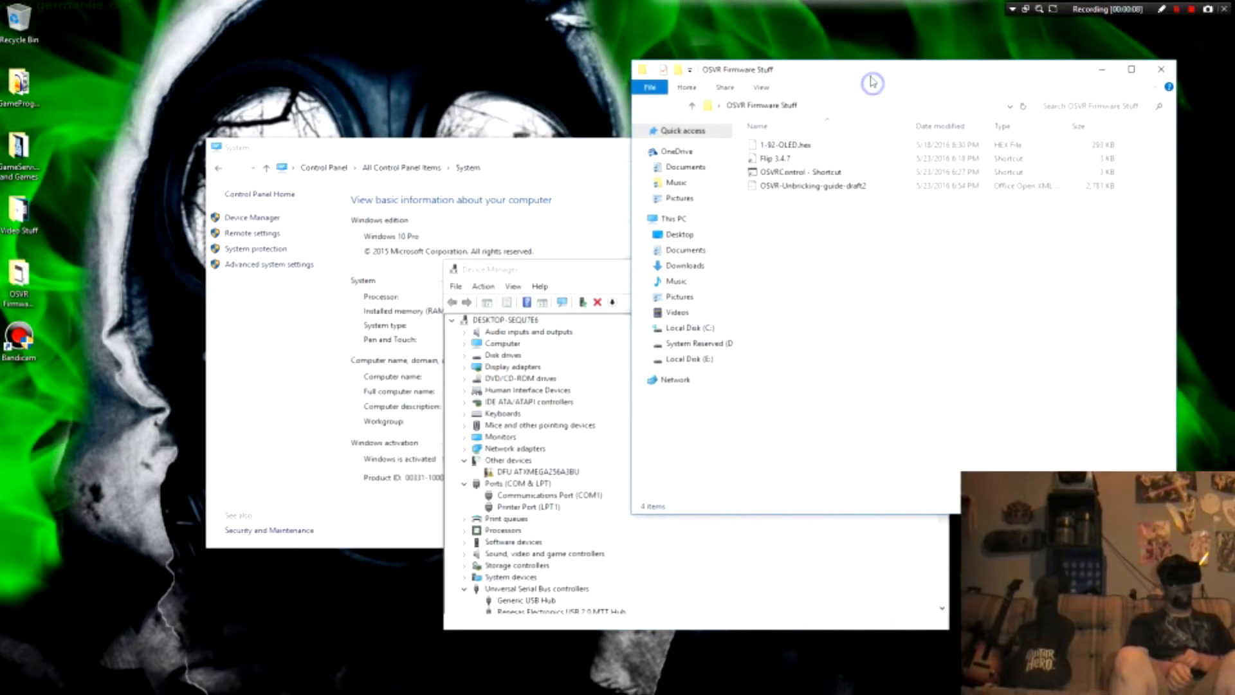
{"action": "left_click", "coordinate": [770, 158]}
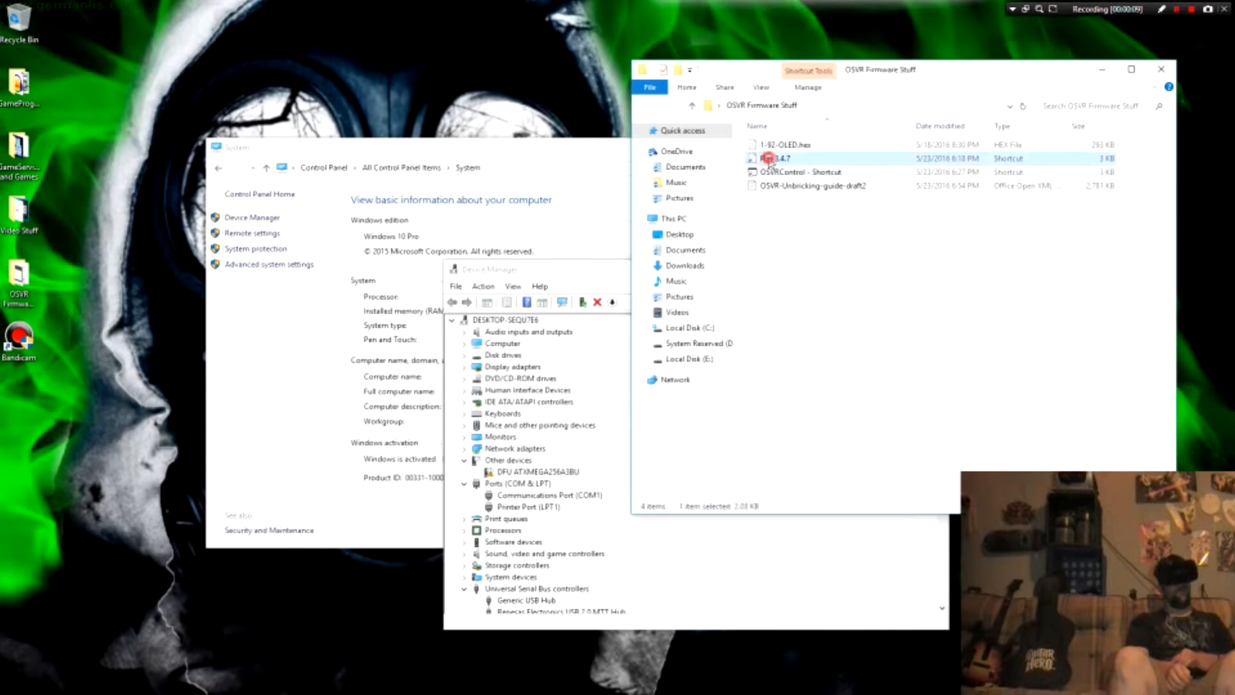
Step: Minimize the System window and arrange the Device Manager and OSVR Firmware Stuff windows so they no longer overlap
{"action": "left_click", "coordinate": [577, 168]}
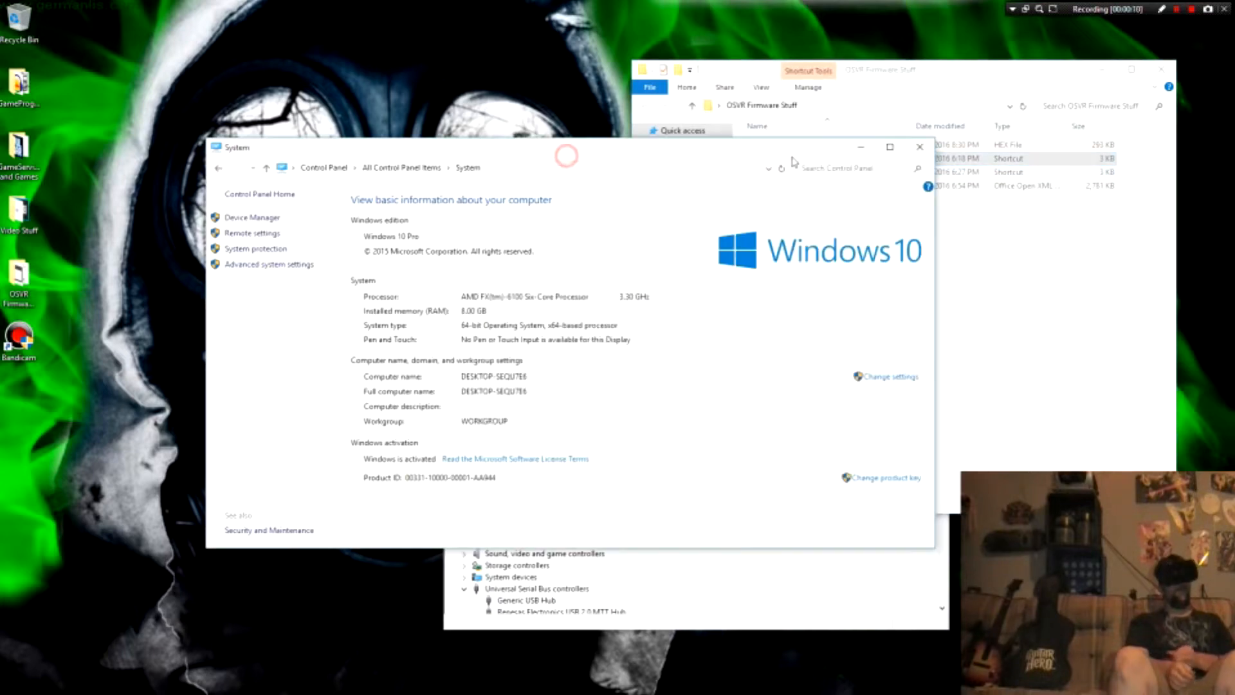
{"action": "left_click", "coordinate": [861, 148]}
{"action": "left_click_drag", "start_coordinate": [571, 270], "coordinate": [137, 14]}
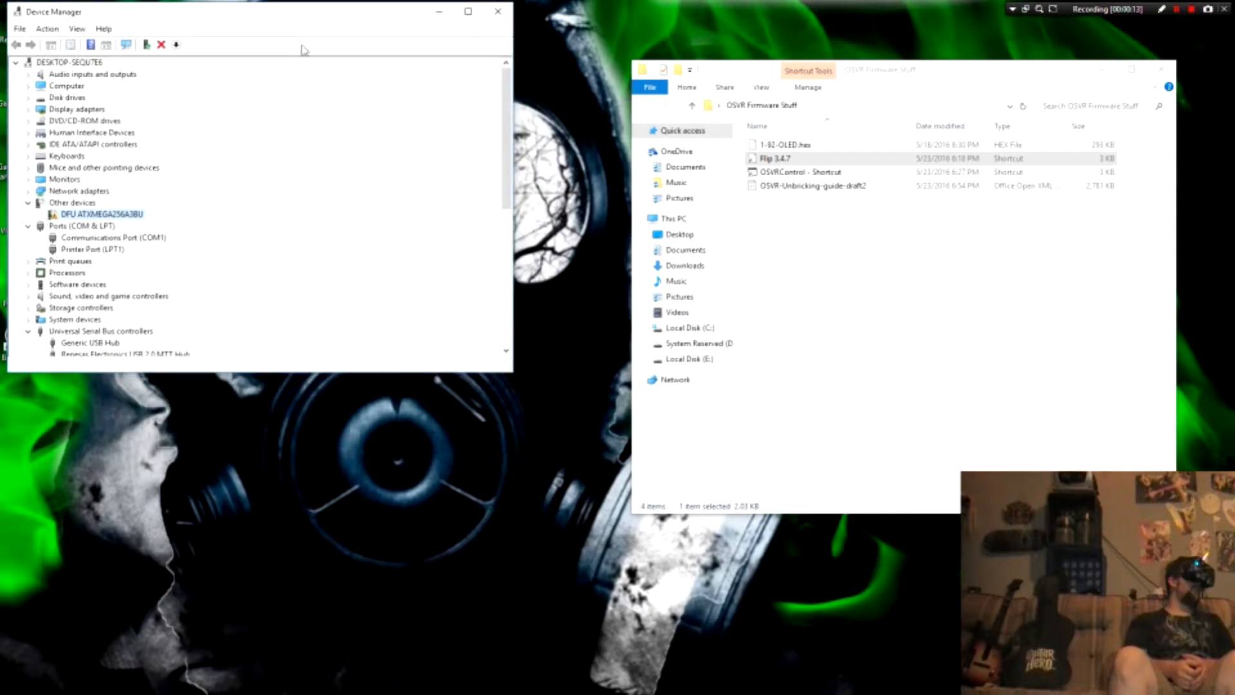
{"action": "left_click_drag", "start_coordinate": [910, 77], "coordinate": [914, 110]}
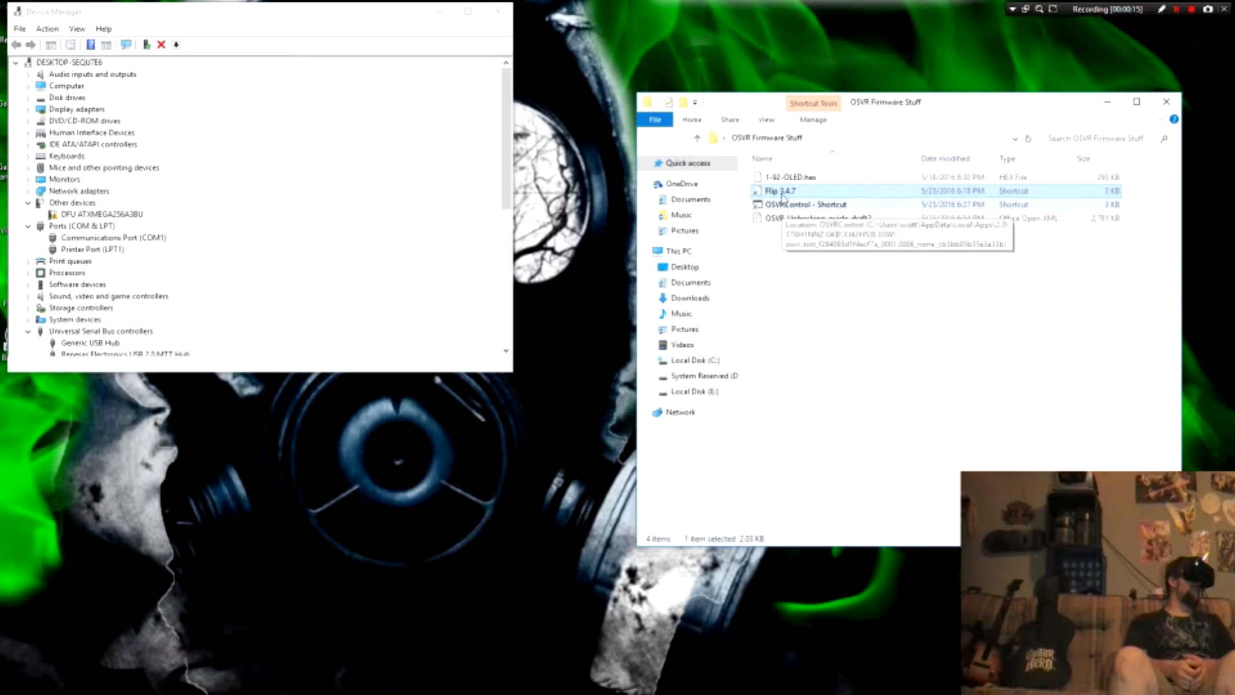
Step: Run the Flip 3.4.7 shortcut as administrator and choose ATxmega256A3BU as the target device
{"action": "right_click", "coordinate": [782, 193]}
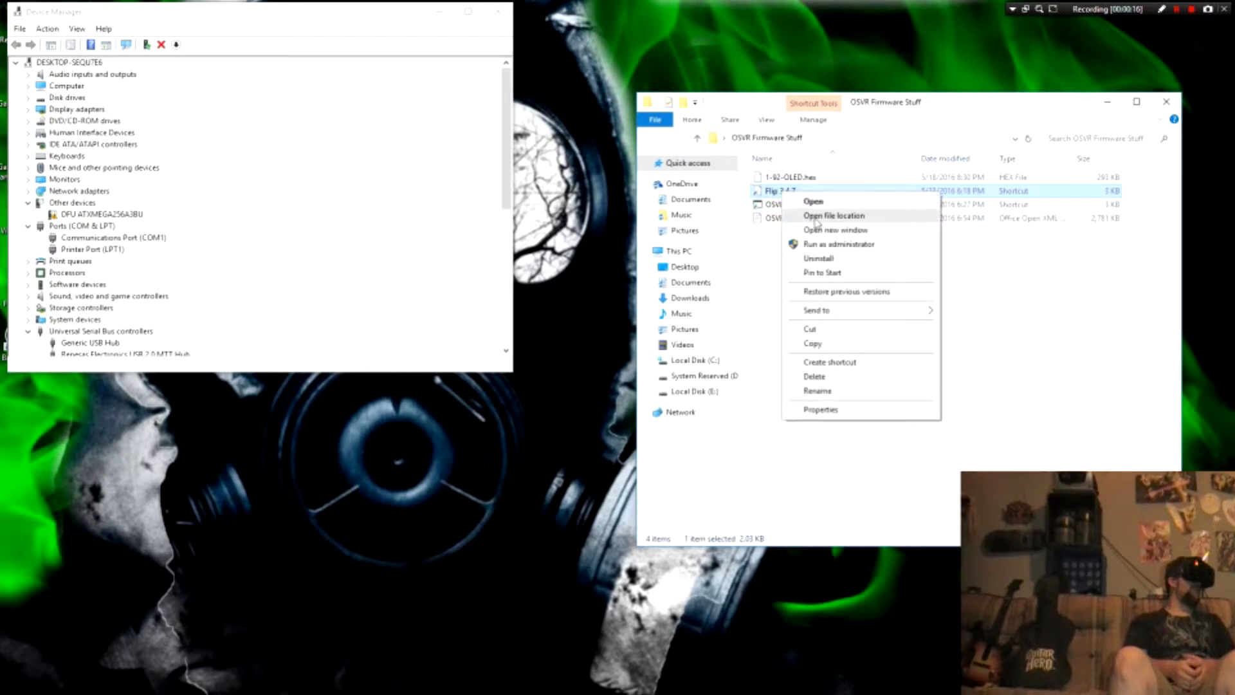
{"action": "left_click", "coordinate": [818, 245]}
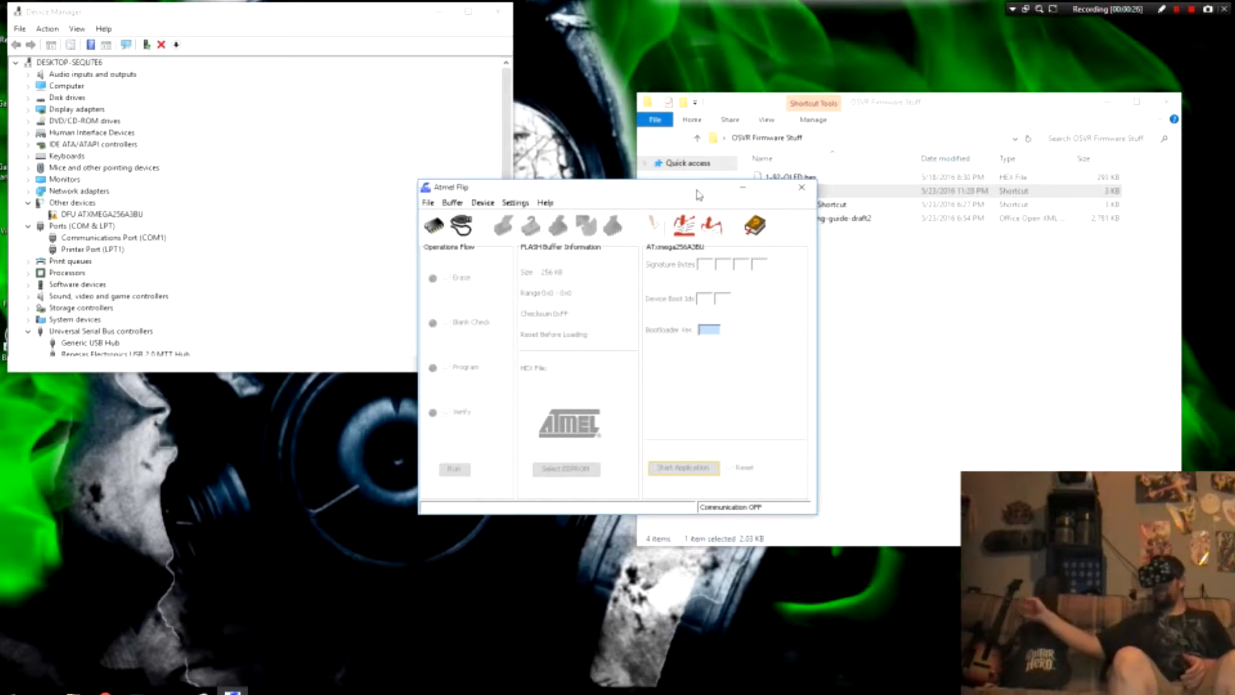
{"action": "left_click_drag", "start_coordinate": [698, 190], "coordinate": [719, 266]}
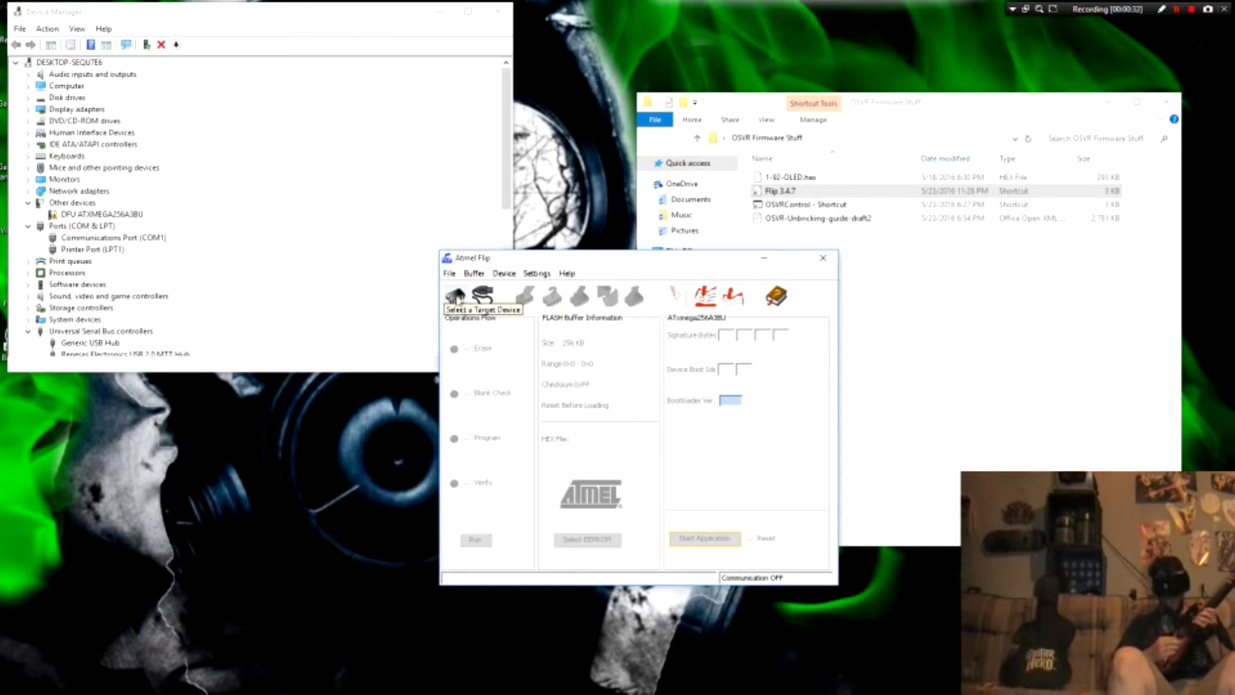
{"action": "left_click", "coordinate": [457, 298]}
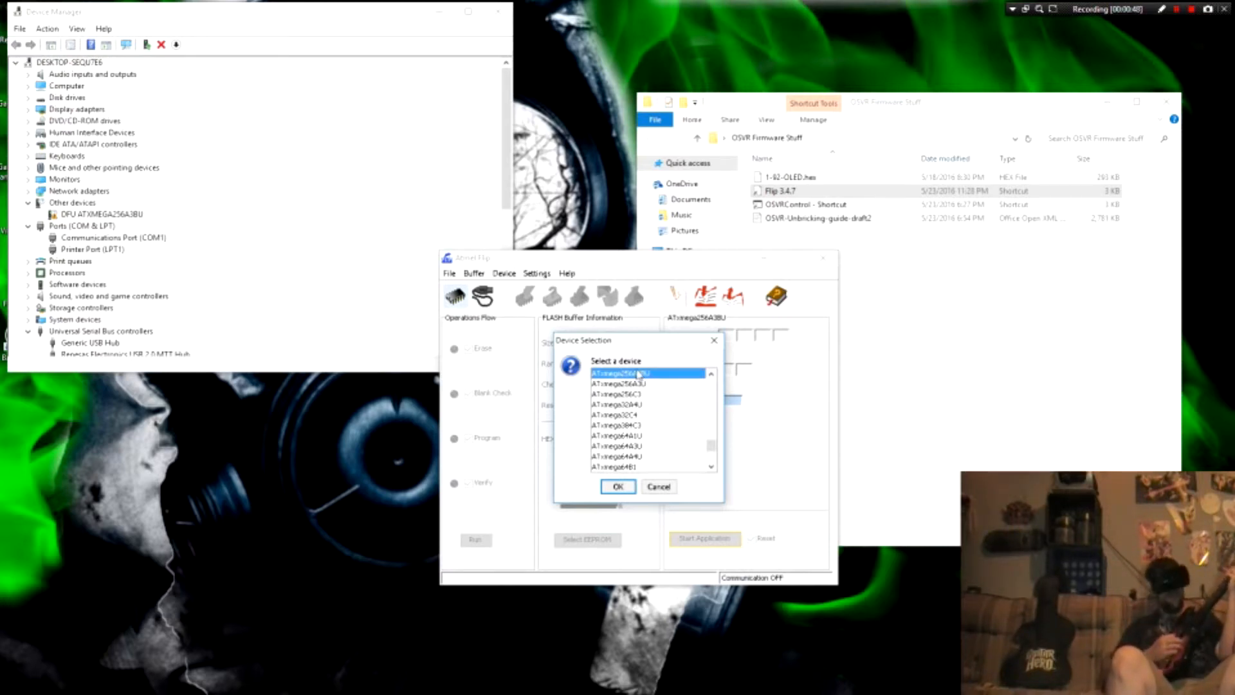
{"action": "left_click", "coordinate": [606, 491]}
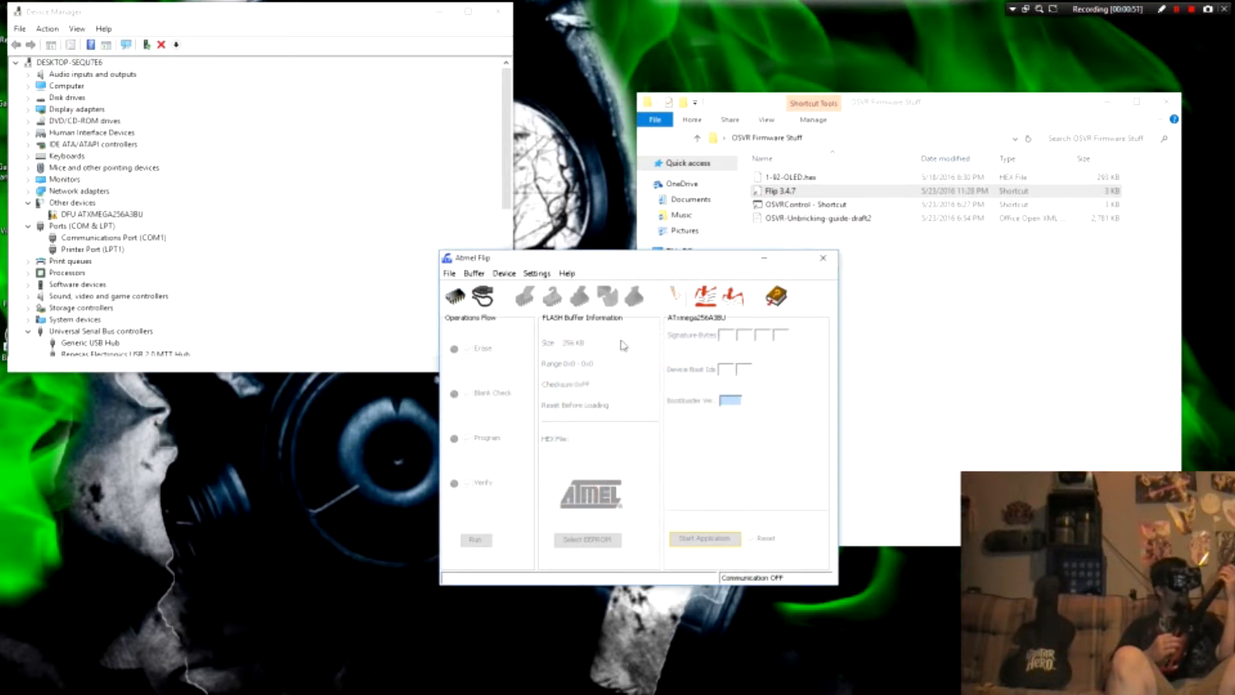
Step: Try to open a USB port connection to the ATxmega256A3BU in Atmel Flip and dismiss the resulting dialog
{"action": "left_click", "coordinate": [486, 299]}
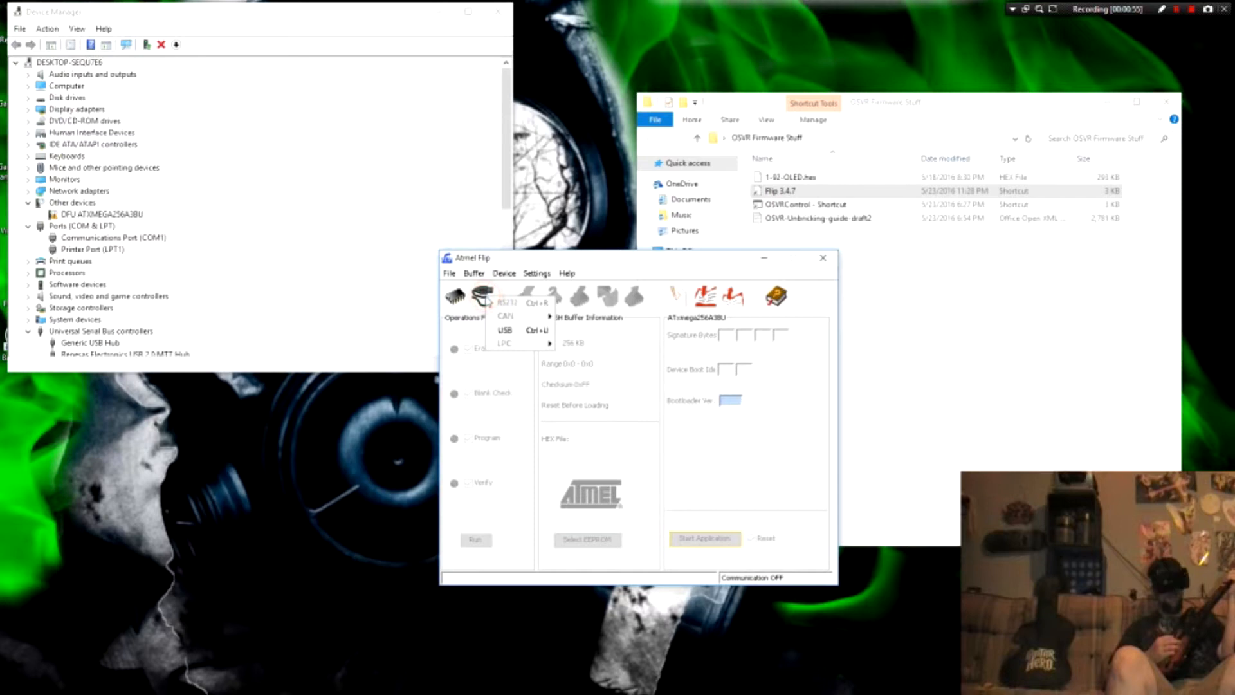
{"action": "left_click", "coordinate": [514, 332]}
{"action": "left_click", "coordinate": [593, 427]}
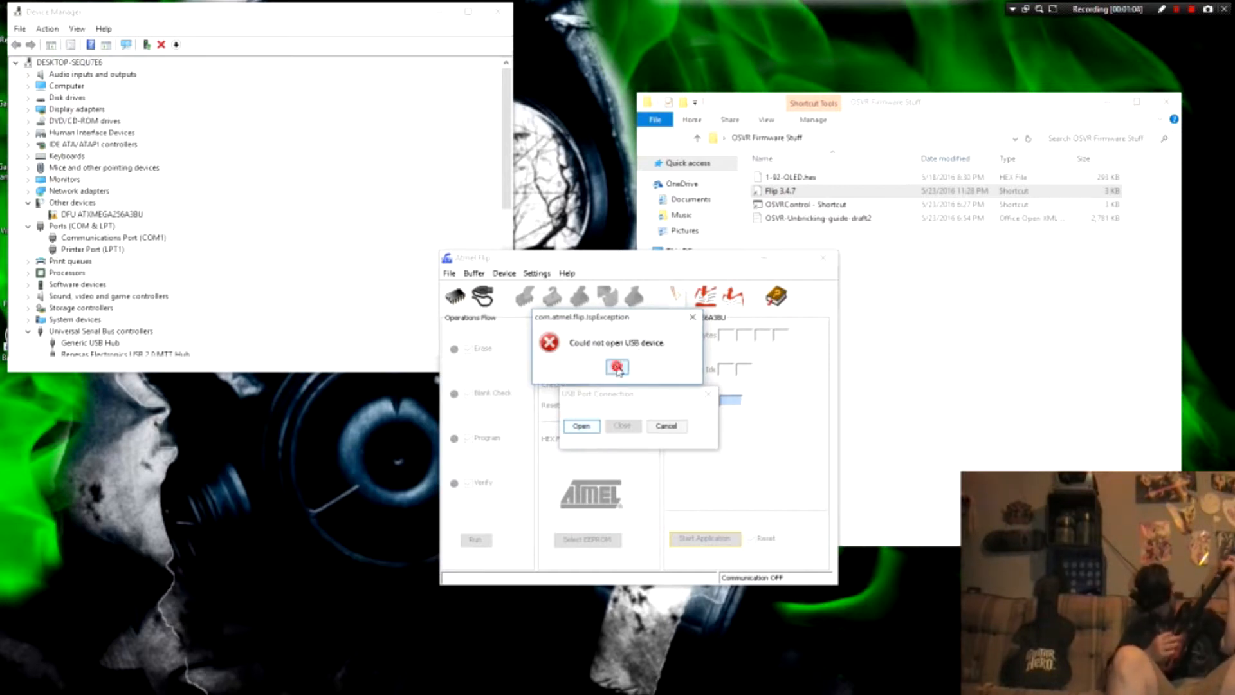
{"action": "left_click", "coordinate": [628, 367]}
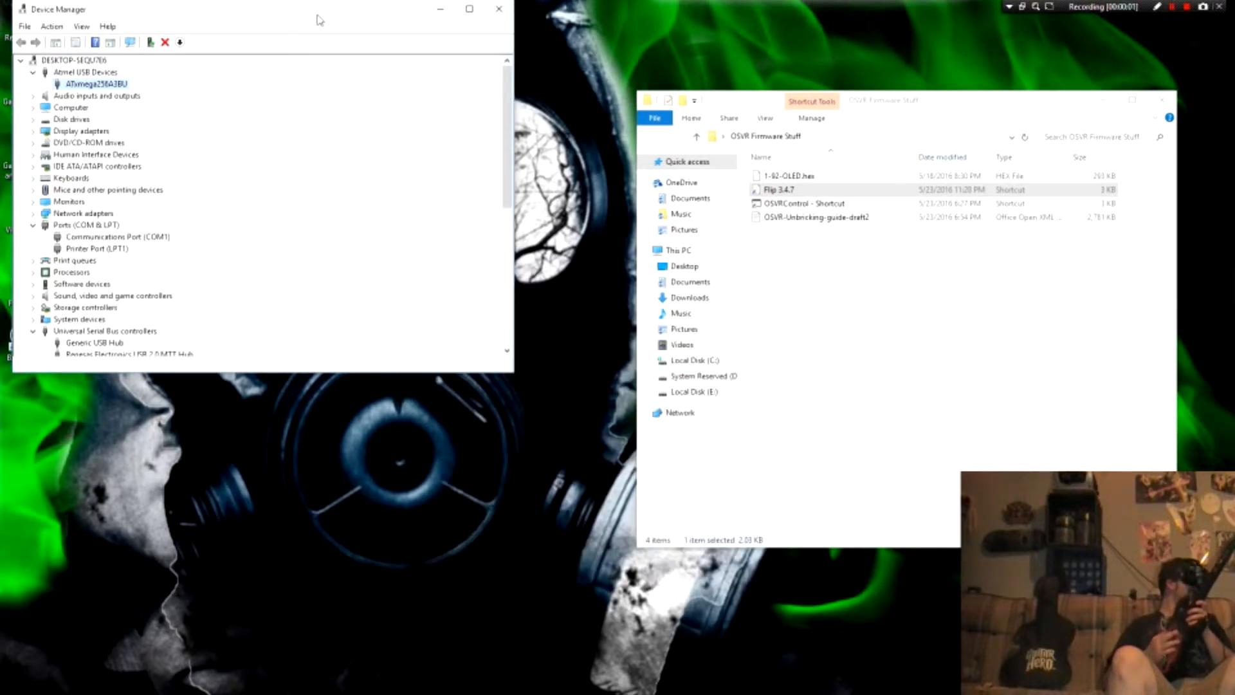
Step: Review the manual driver location C:\Program Files (x86)\Atmel\Flip 3.4.7\usb in the ATxmega256A3BU driver update wizard, and cancel the wizard
{"action": "left_click_drag", "start_coordinate": [318, 9], "coordinate": [380, 83]}
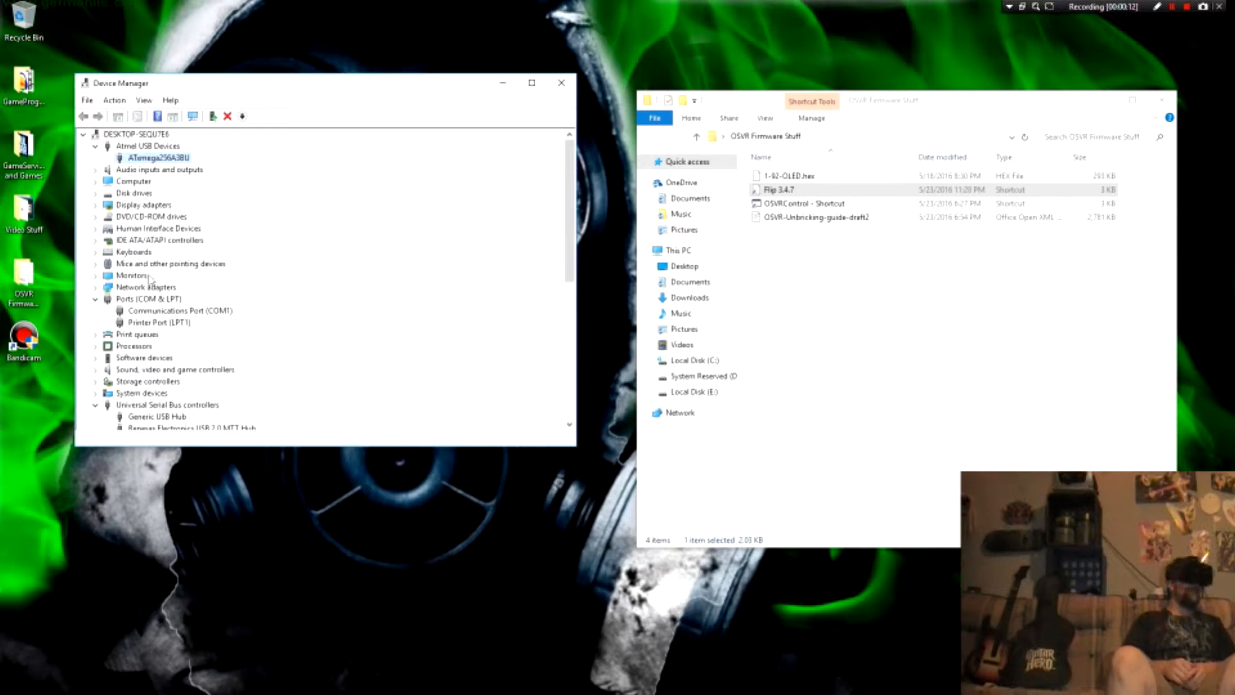
{"action": "right_click", "coordinate": [155, 158]}
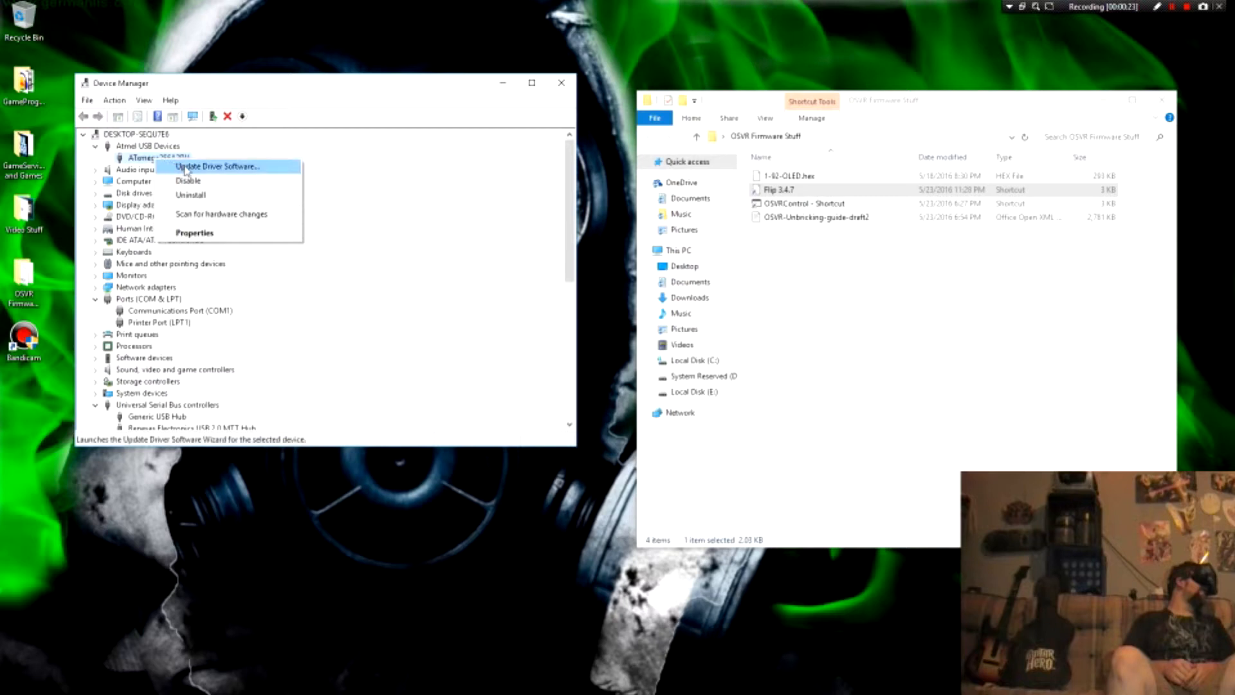
{"action": "left_click", "coordinate": [224, 167]}
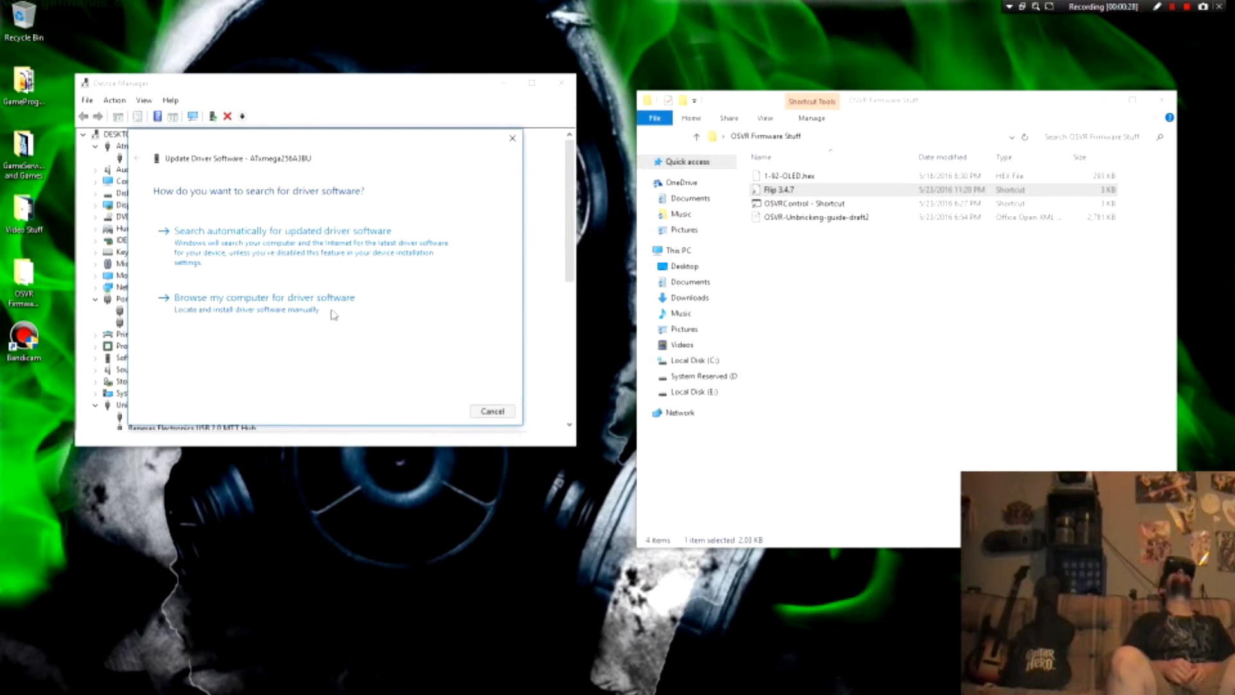
{"action": "left_click", "coordinate": [242, 303]}
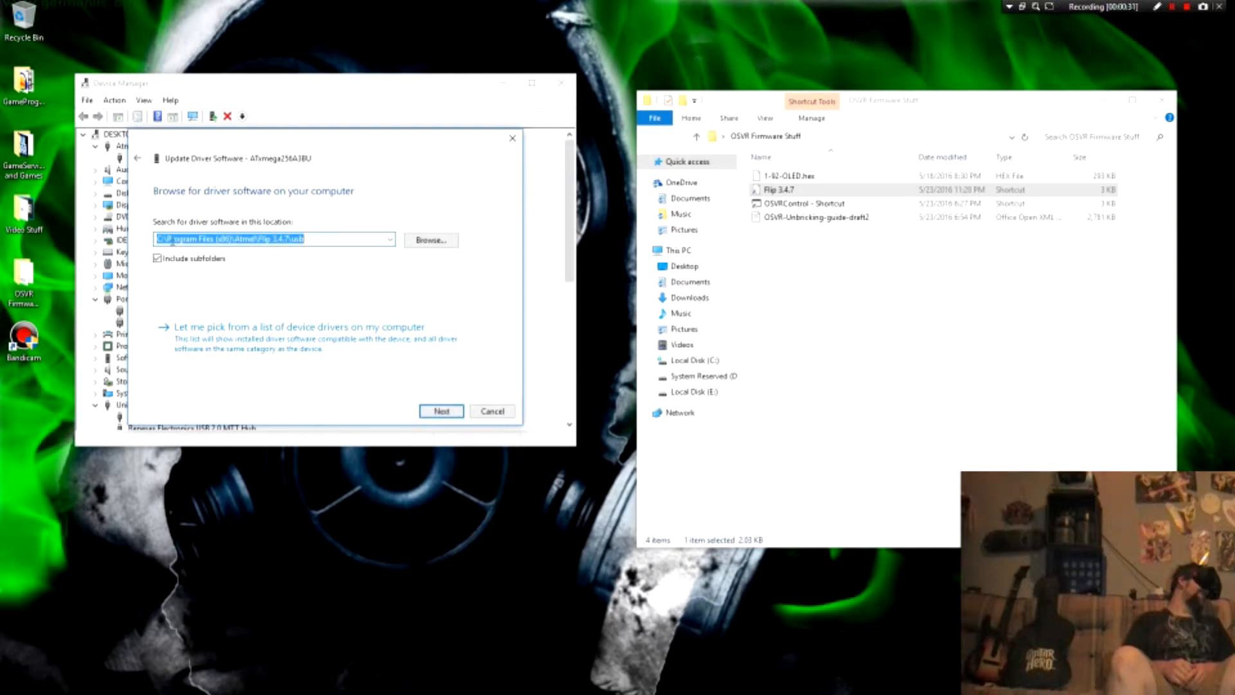
{"action": "left_click", "coordinate": [316, 242]}
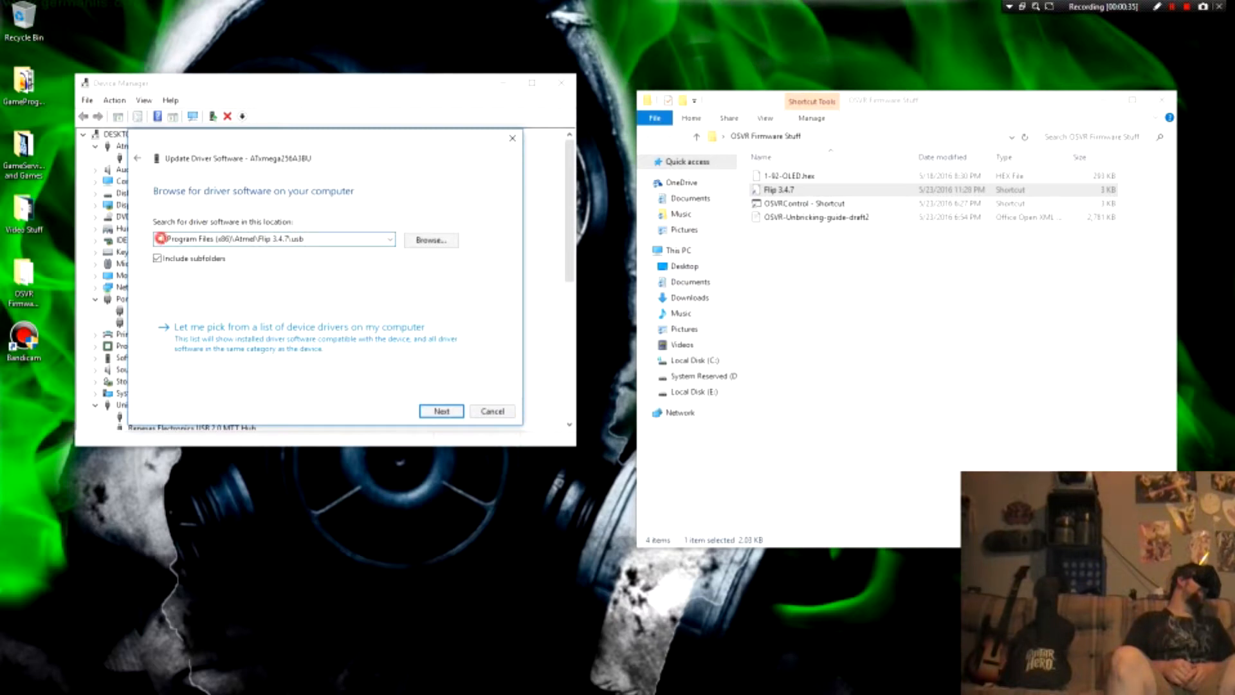
{"action": "left_click", "coordinate": [319, 240]}
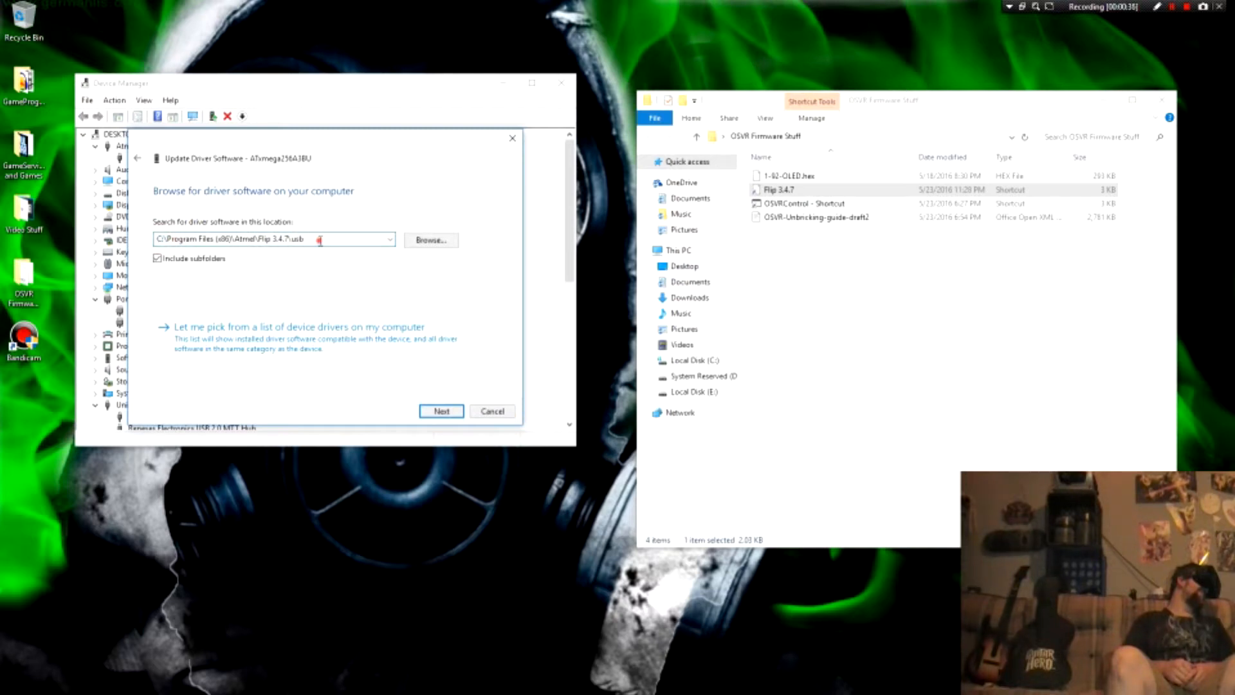
{"action": "left_click", "coordinate": [168, 238]}
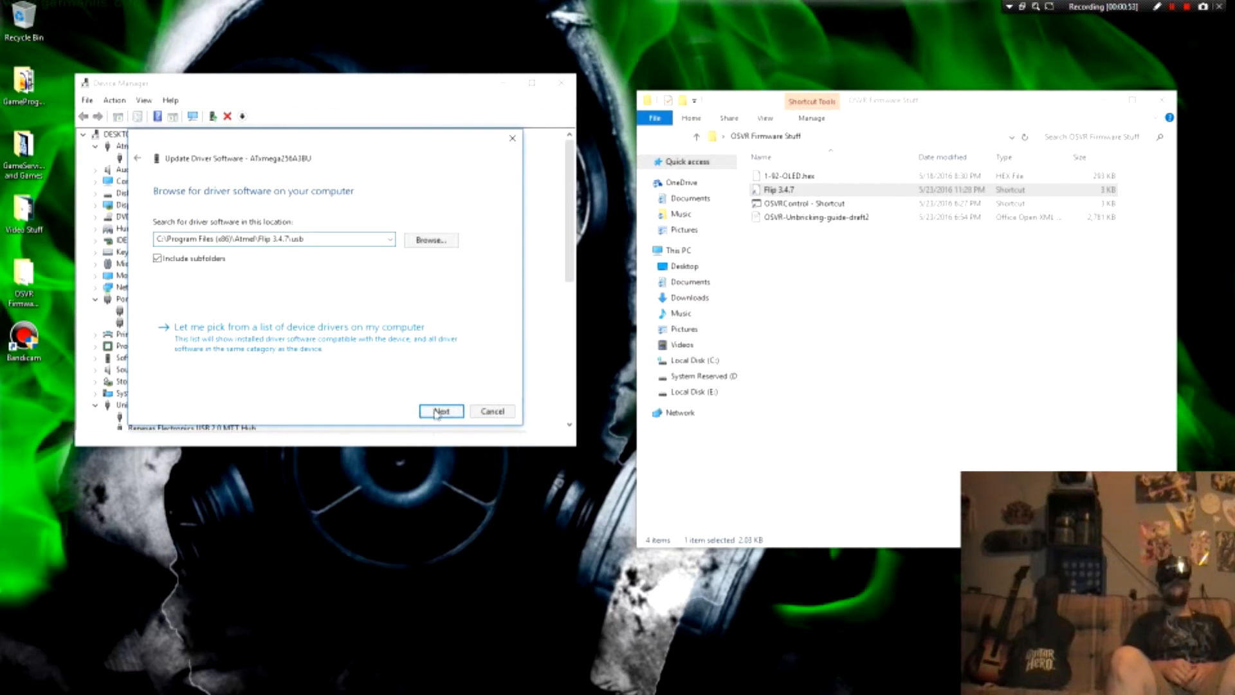
{"action": "left_click", "coordinate": [492, 414]}
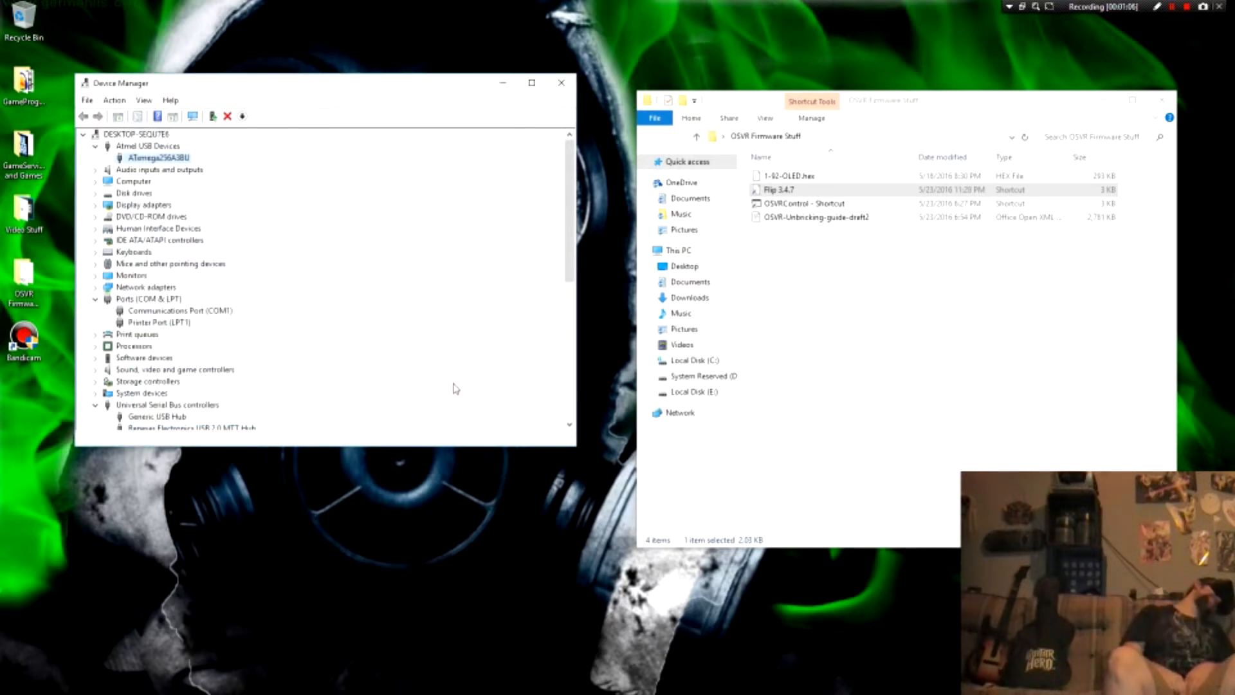
Step: Launch Flip 3.4.7 again with administrator rights and select ATxmega256A3BU as the target device
{"action": "right_click", "coordinate": [787, 191]}
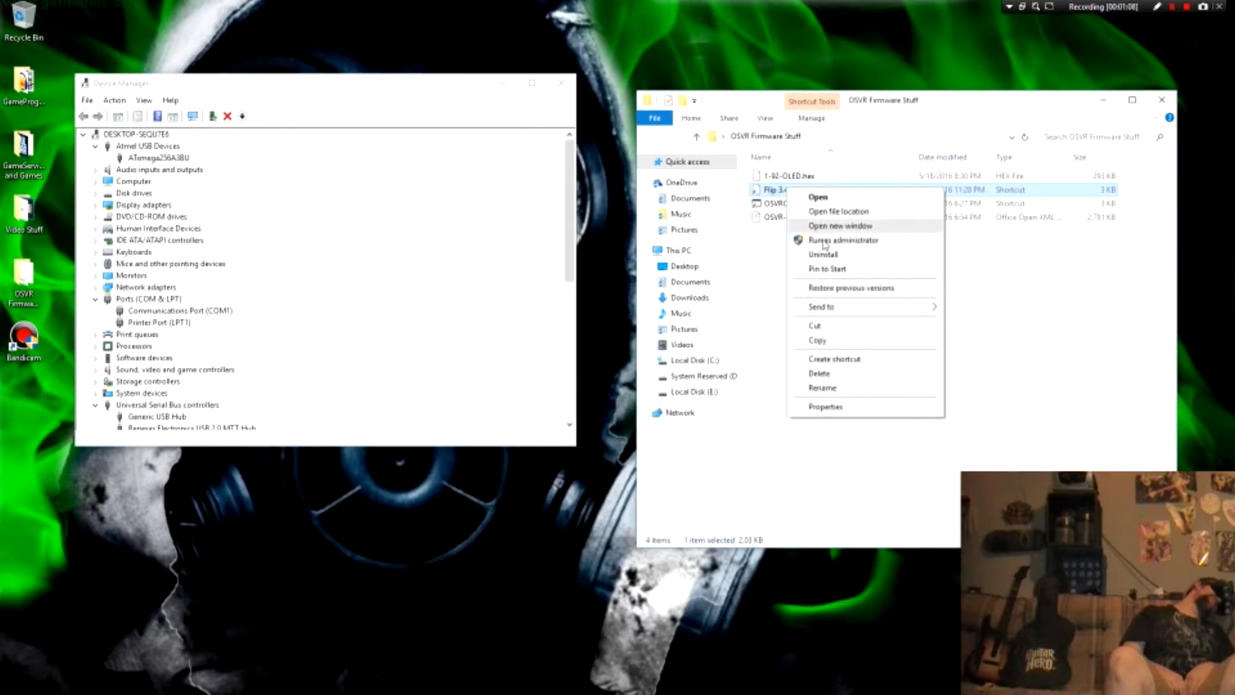
{"action": "left_click", "coordinate": [825, 242]}
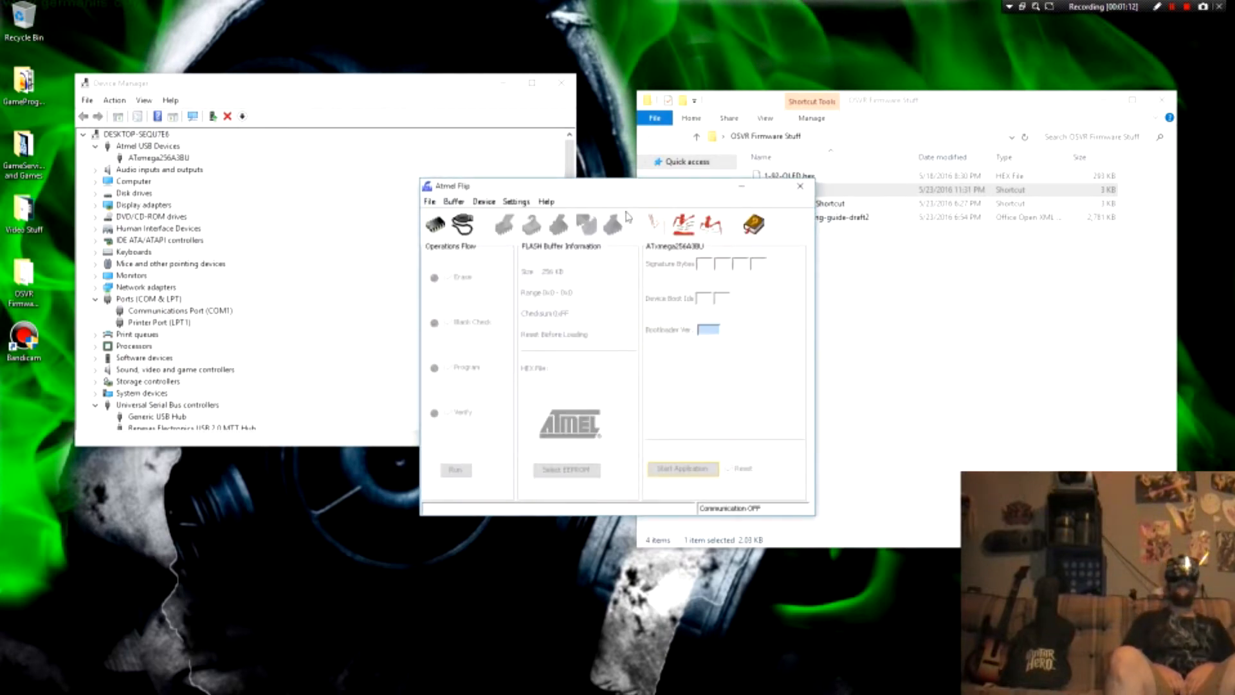
{"action": "left_click", "coordinate": [434, 227]}
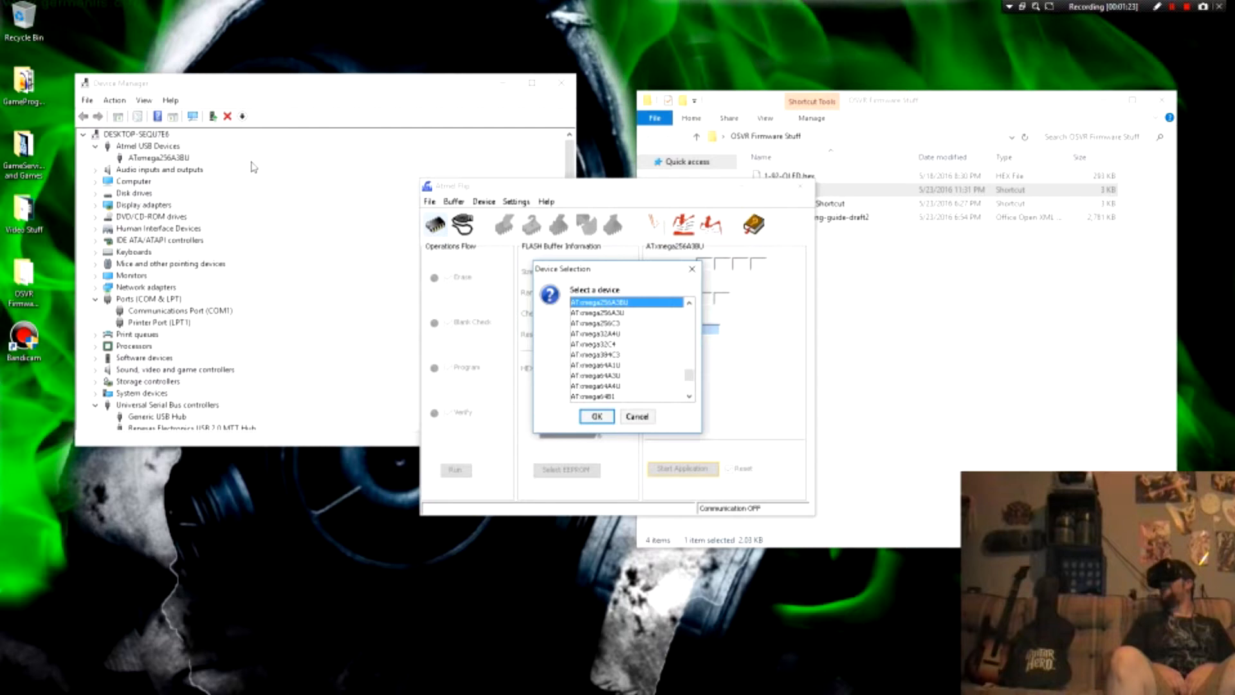
{"action": "left_click", "coordinate": [597, 417]}
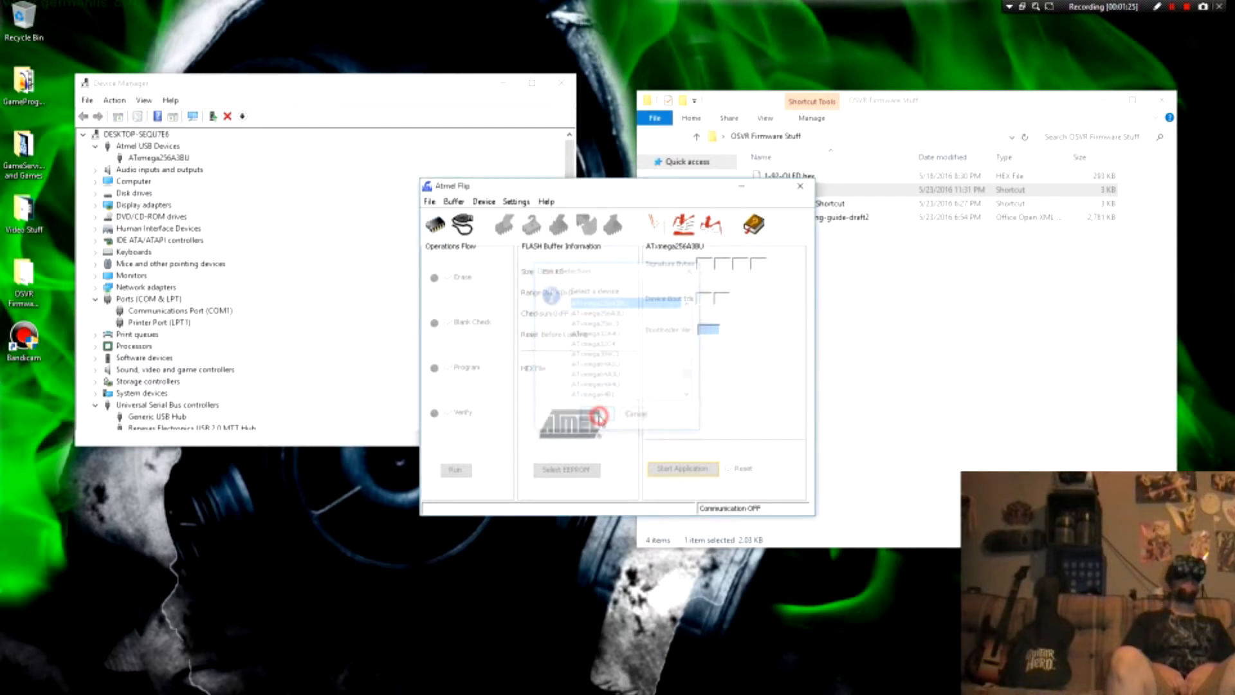
Step: Open a USB port connection to the ATxmega256A3BU in Atmel Flip
{"action": "left_click", "coordinate": [470, 224]}
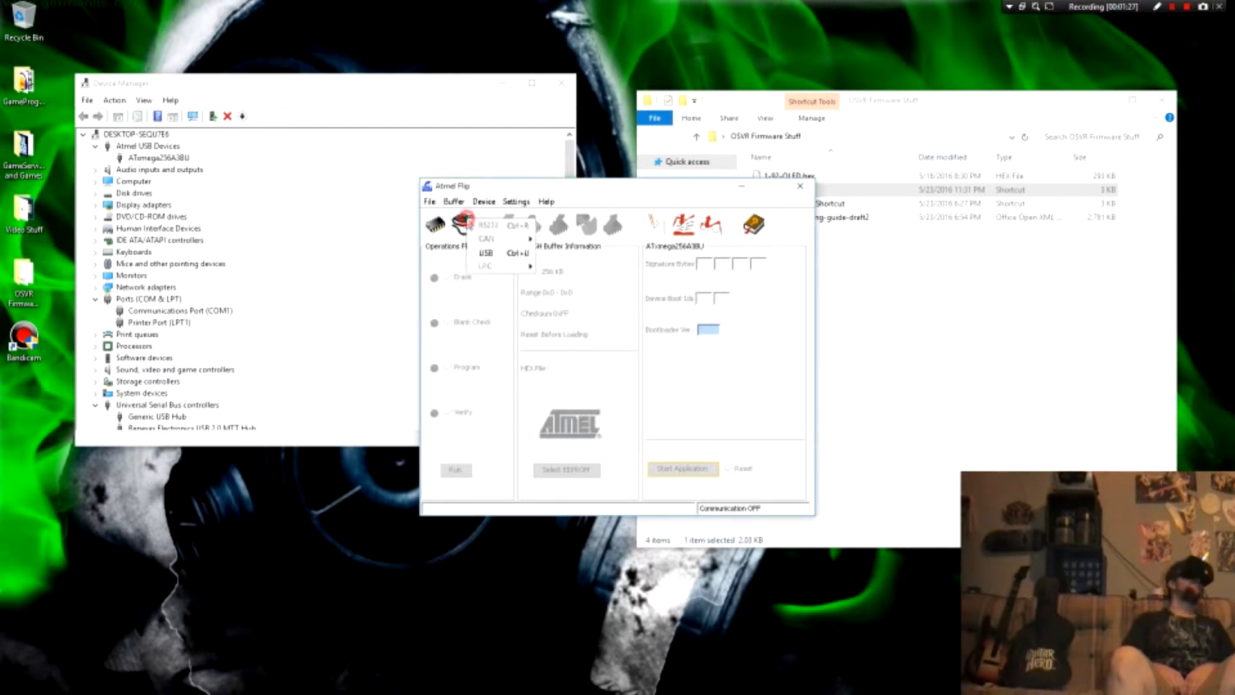
{"action": "left_click", "coordinate": [488, 257]}
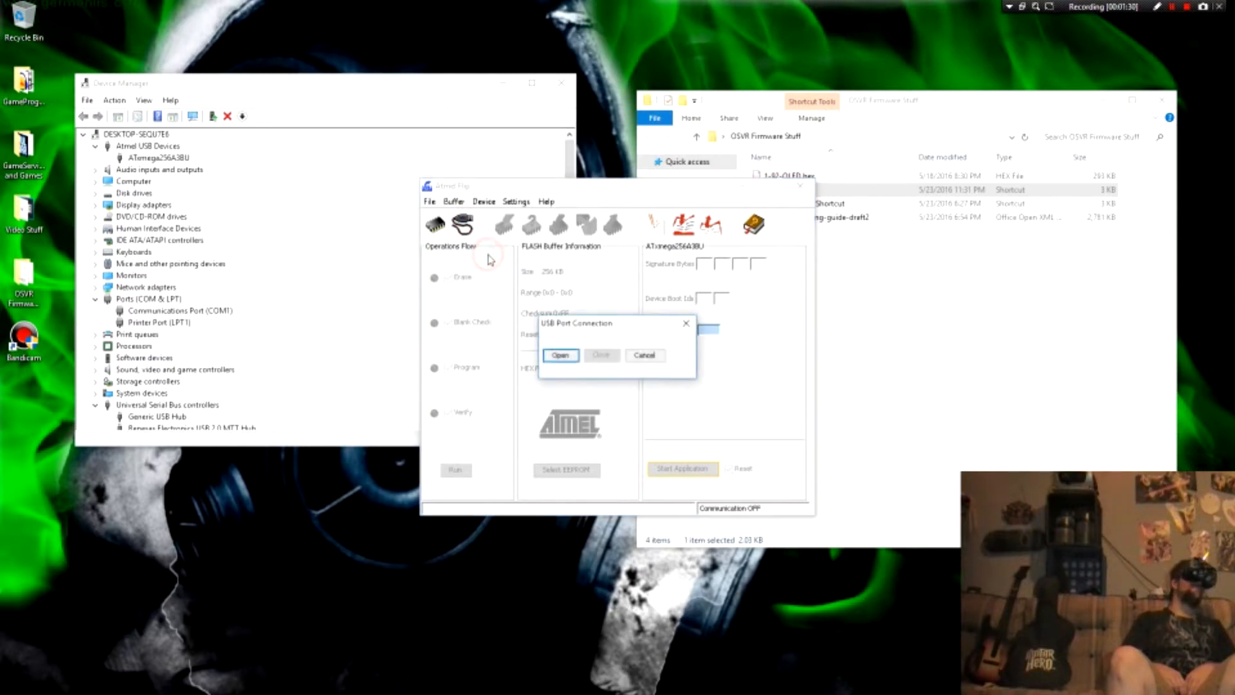
{"action": "left_click", "coordinate": [561, 356]}
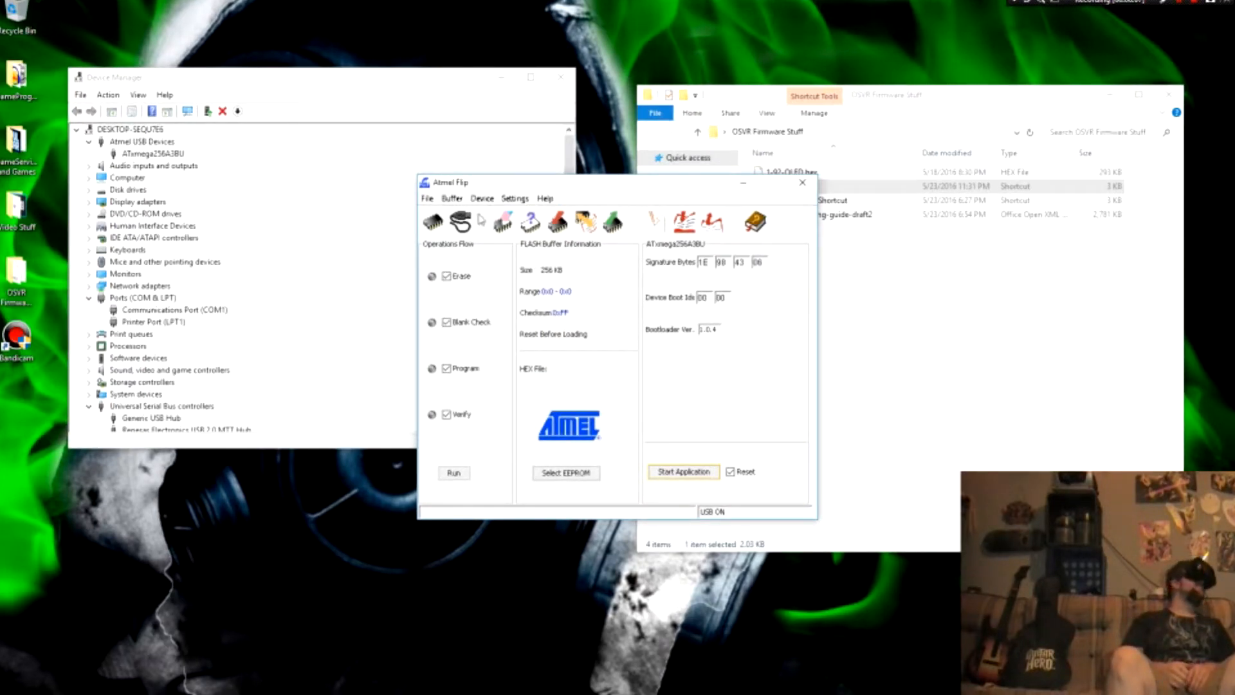
Step: Set the FLASH buffer's address programming range to Whole Buffer
{"action": "left_click", "coordinate": [454, 199]}
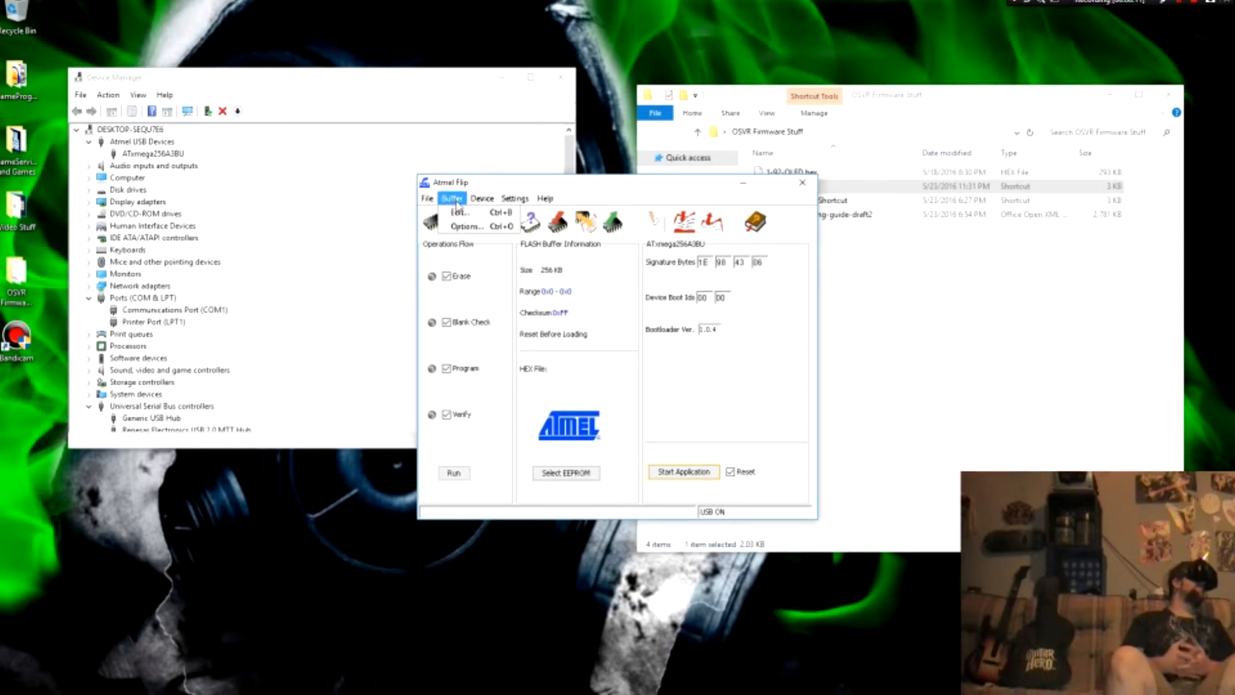
{"action": "left_click", "coordinate": [466, 225]}
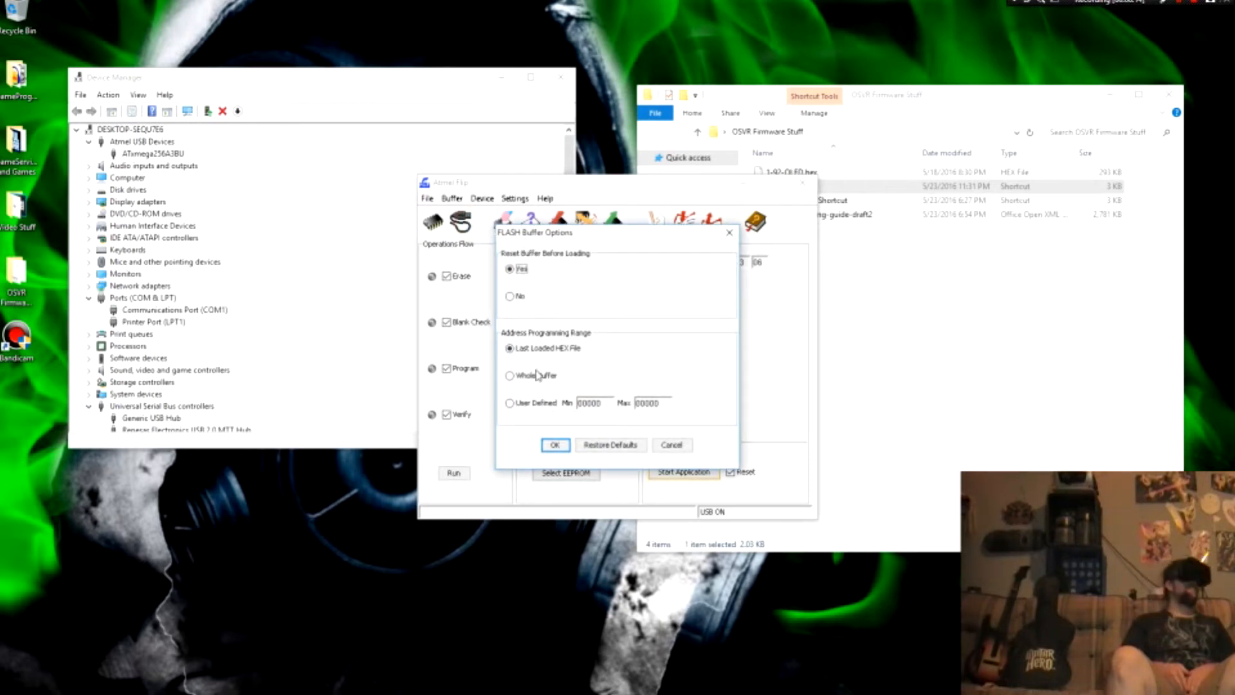
{"action": "left_click", "coordinate": [510, 376]}
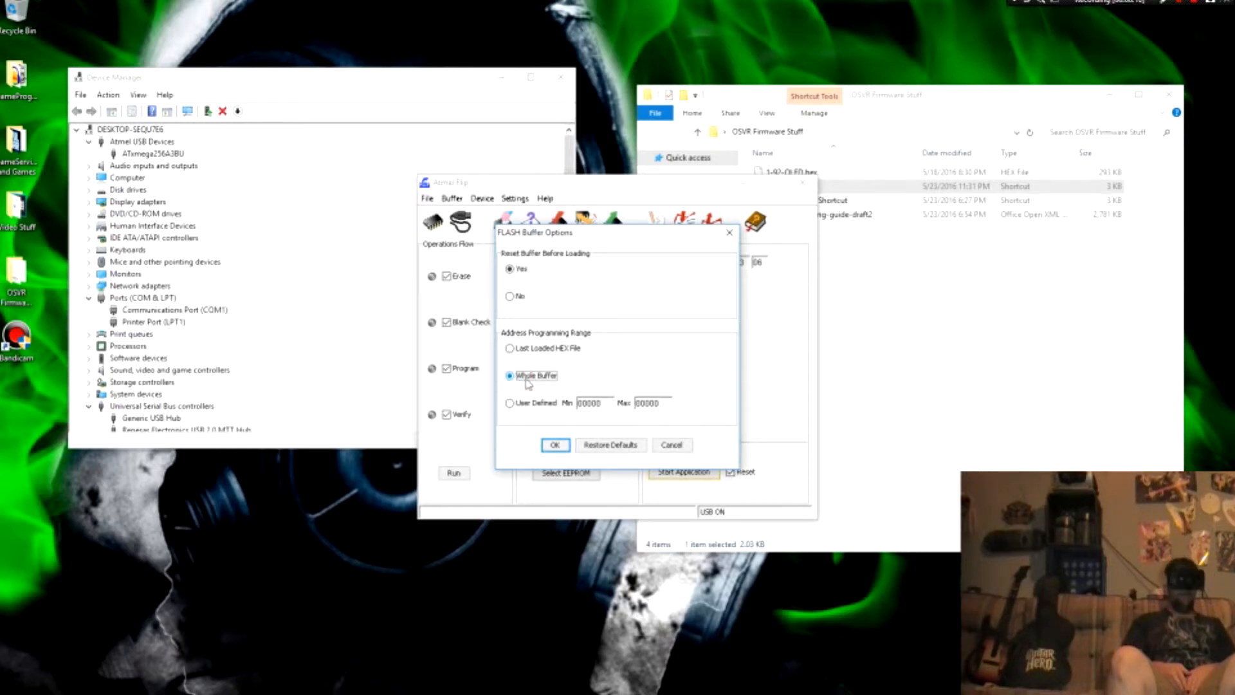
{"action": "left_click", "coordinate": [552, 445]}
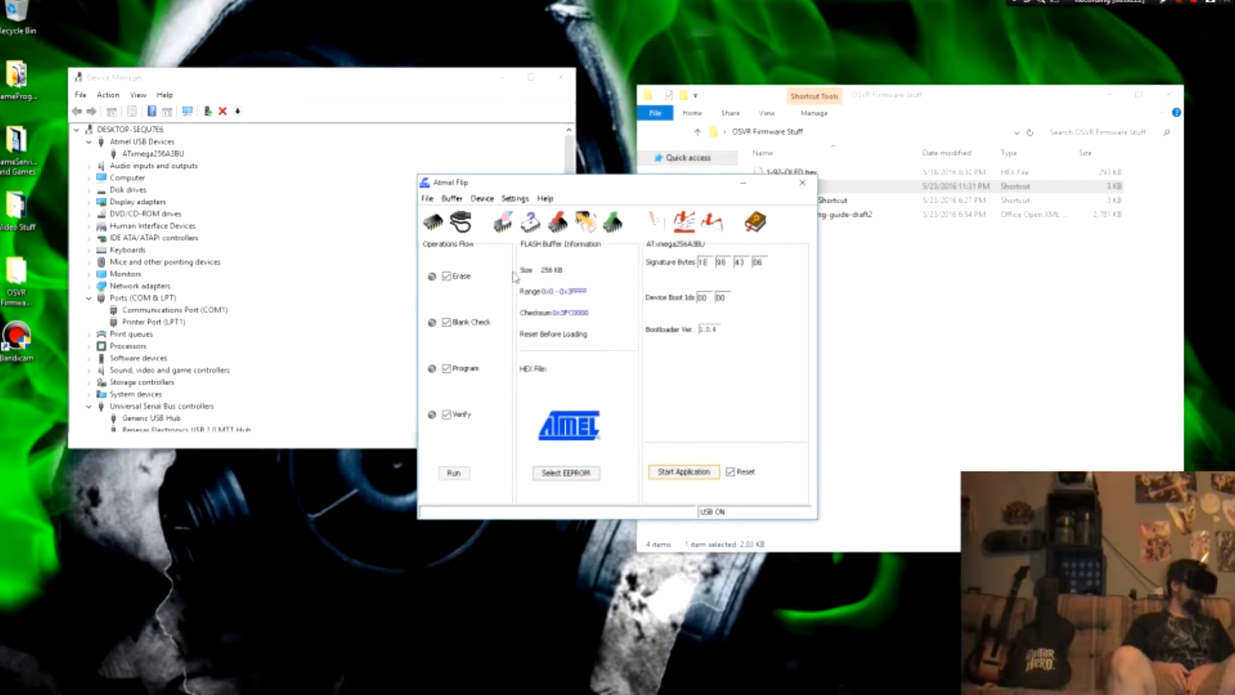
Step: Read the ATxmega256A3BU's flash memory into the buffer over the address range 00000 to 3FFFF
{"action": "left_click", "coordinate": [484, 199]}
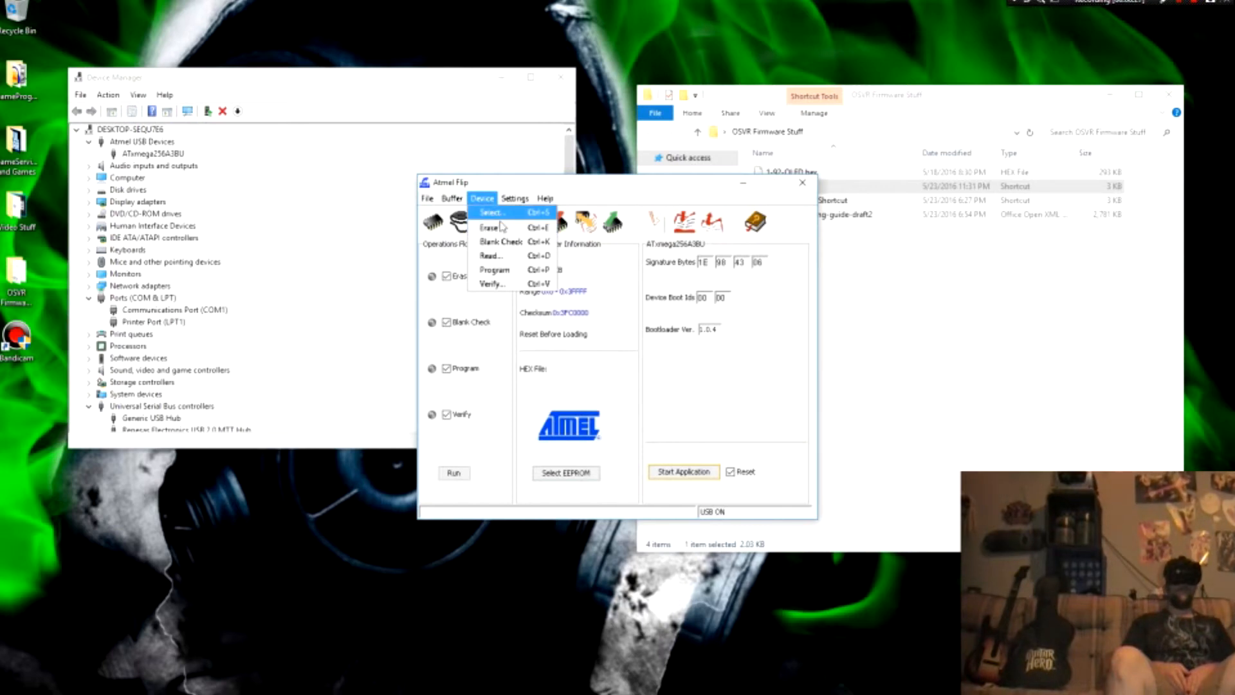
{"action": "left_click", "coordinate": [495, 256]}
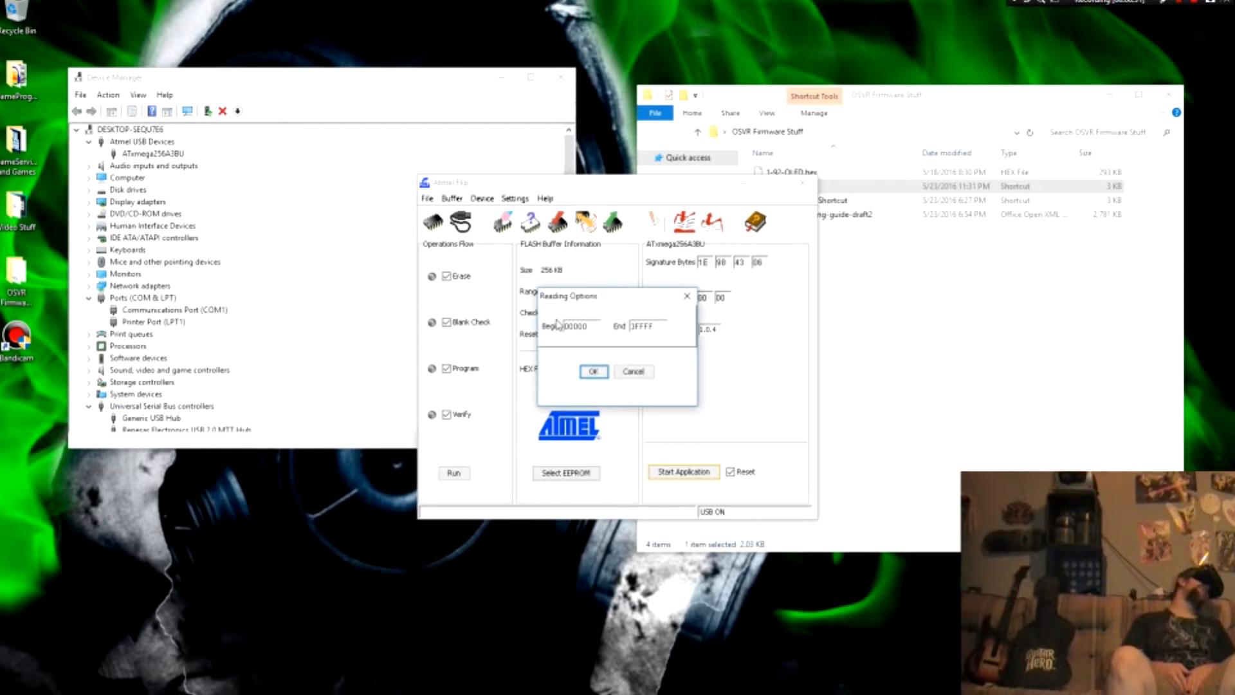
{"action": "left_click", "coordinate": [588, 372]}
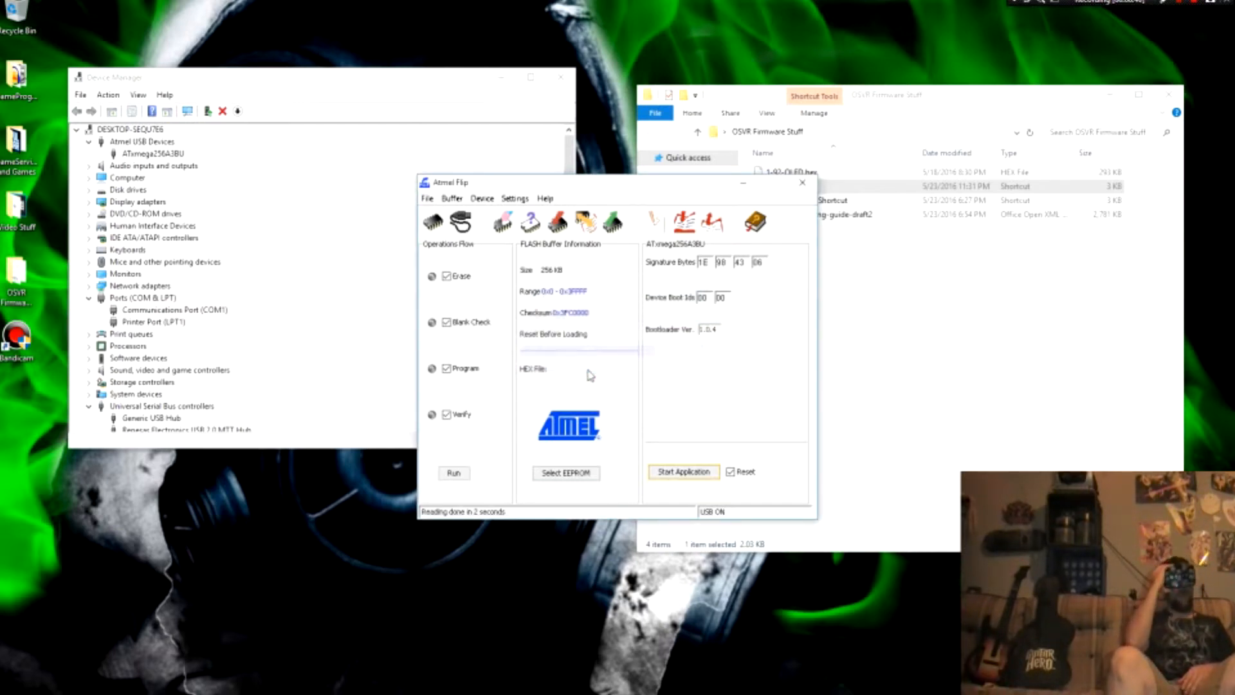
Step: Save the read buffer as FuckedUpCorruptedAssMuhFukinFirmware in the desktop's OSVR Firmware Stuff folder
{"action": "left_click", "coordinate": [428, 198]}
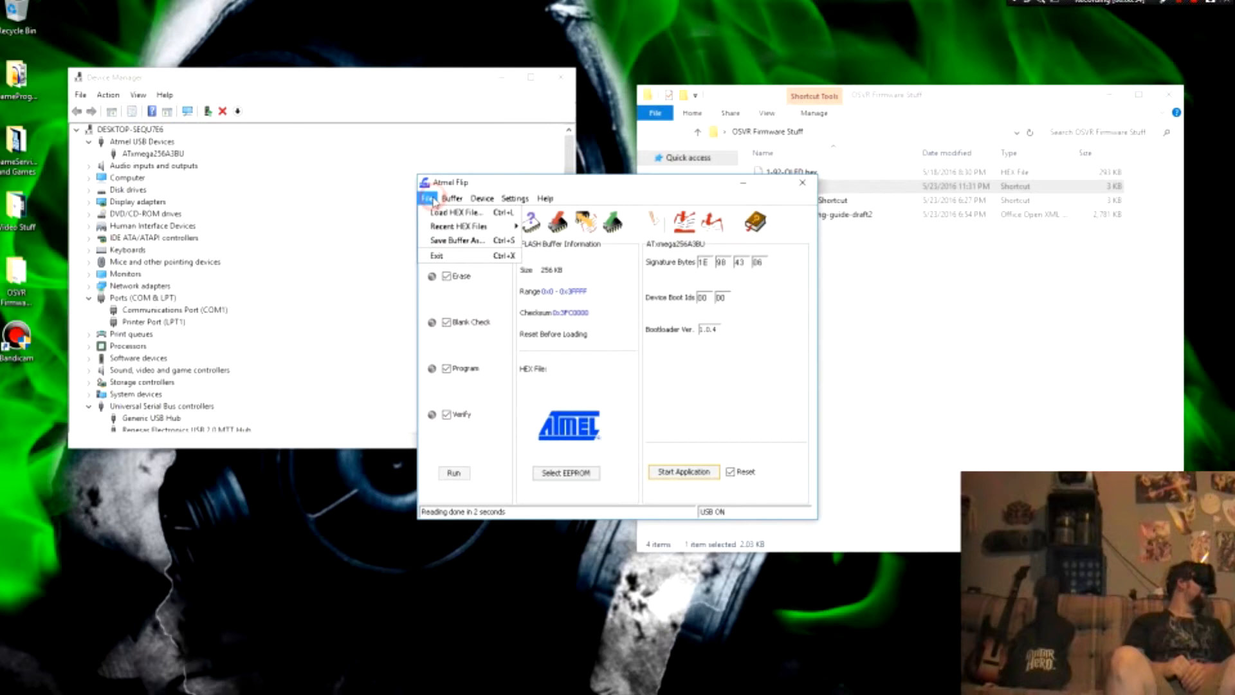
{"action": "mouse_move", "coordinate": [450, 201]}
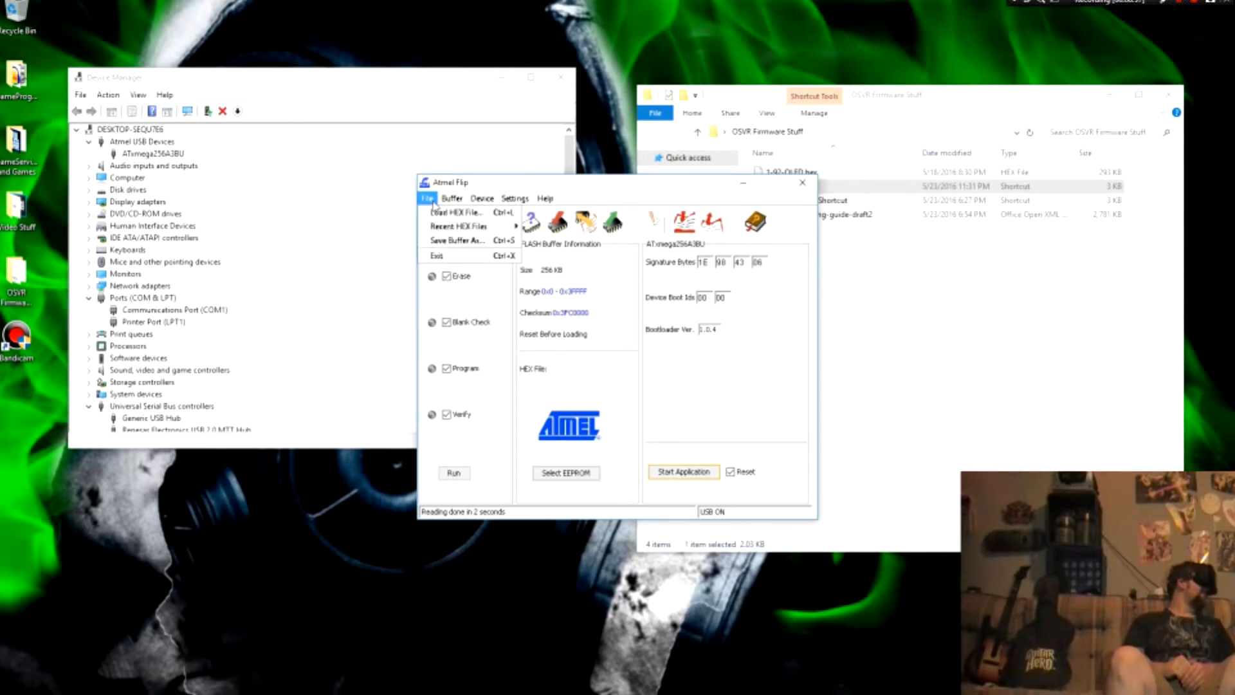
{"action": "left_click", "coordinate": [468, 243]}
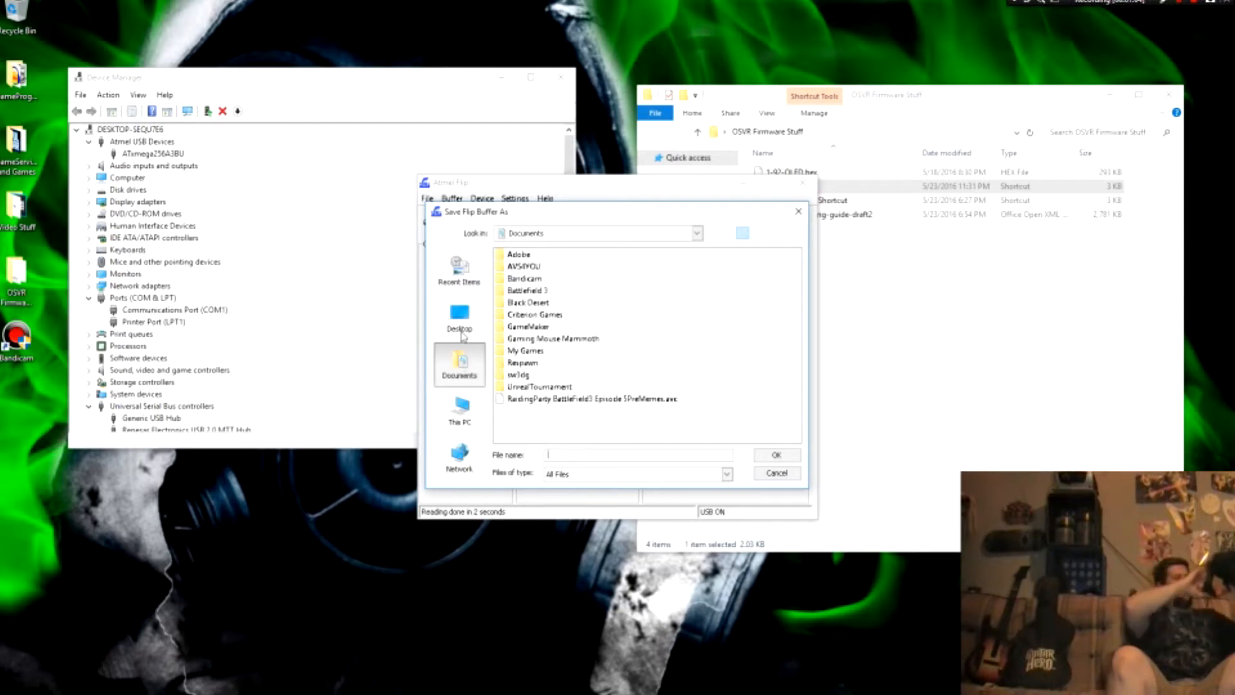
{"action": "left_click", "coordinate": [464, 317]}
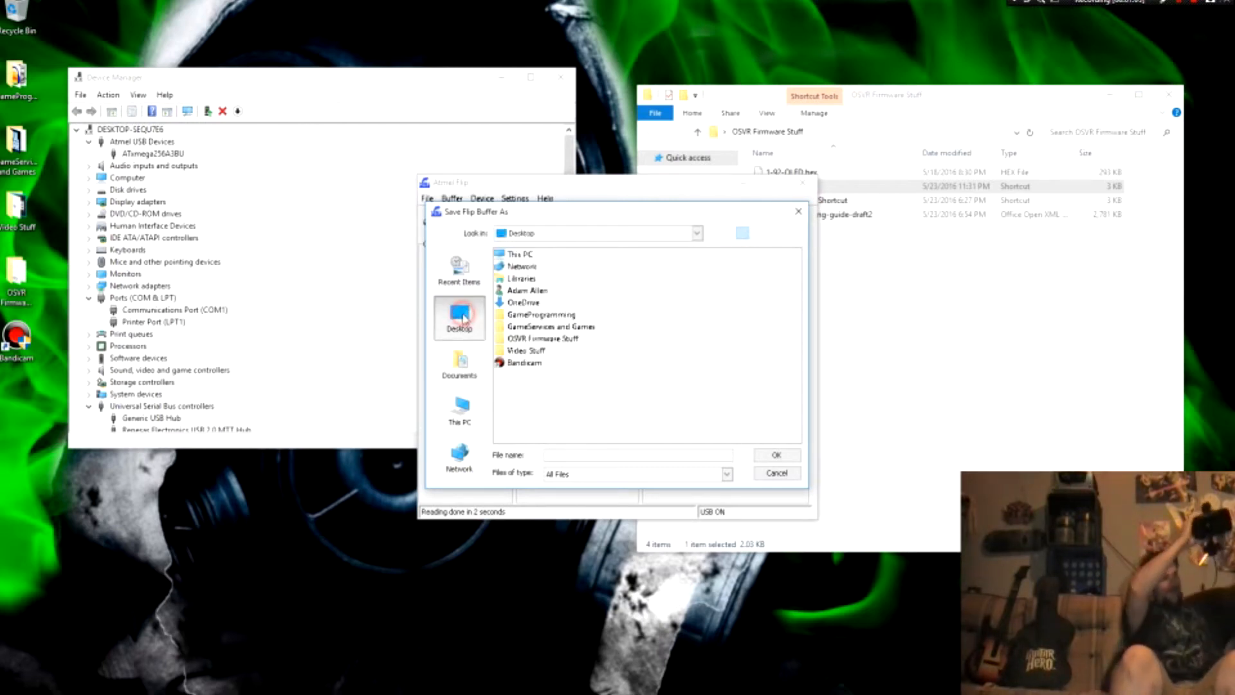
{"action": "double_click", "coordinate": [527, 339]}
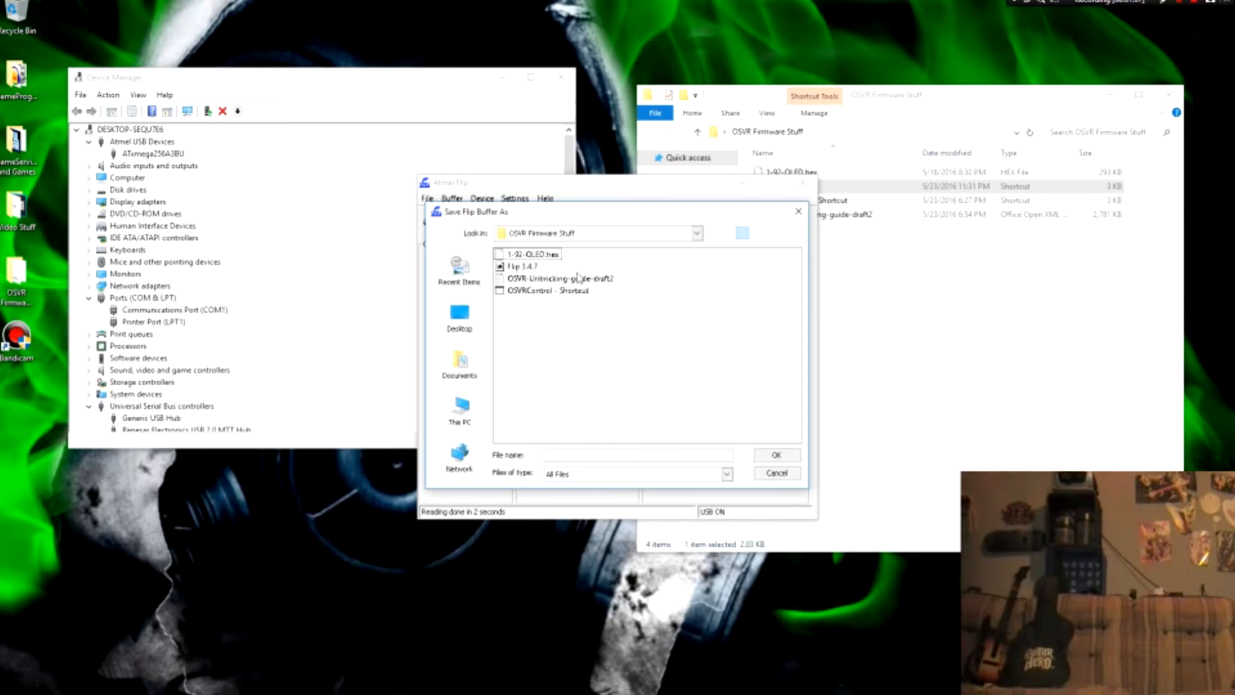
{"action": "left_click", "coordinate": [565, 337]}
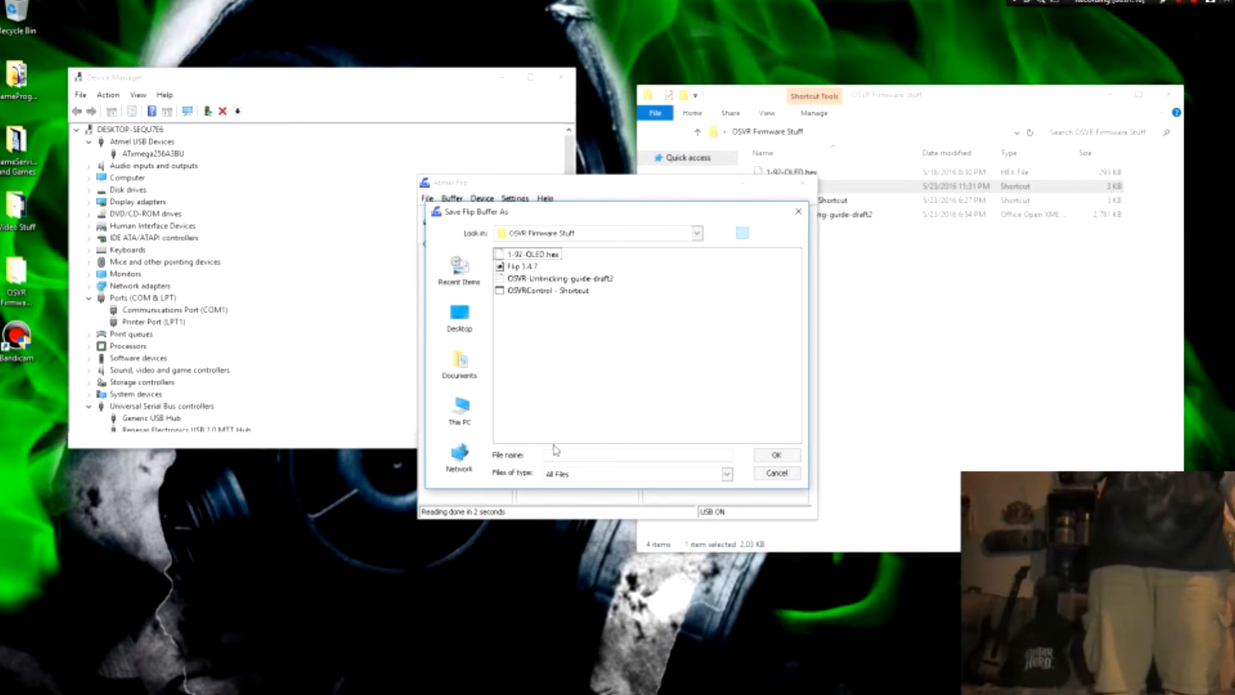
{"action": "left_click", "coordinate": [570, 456]}
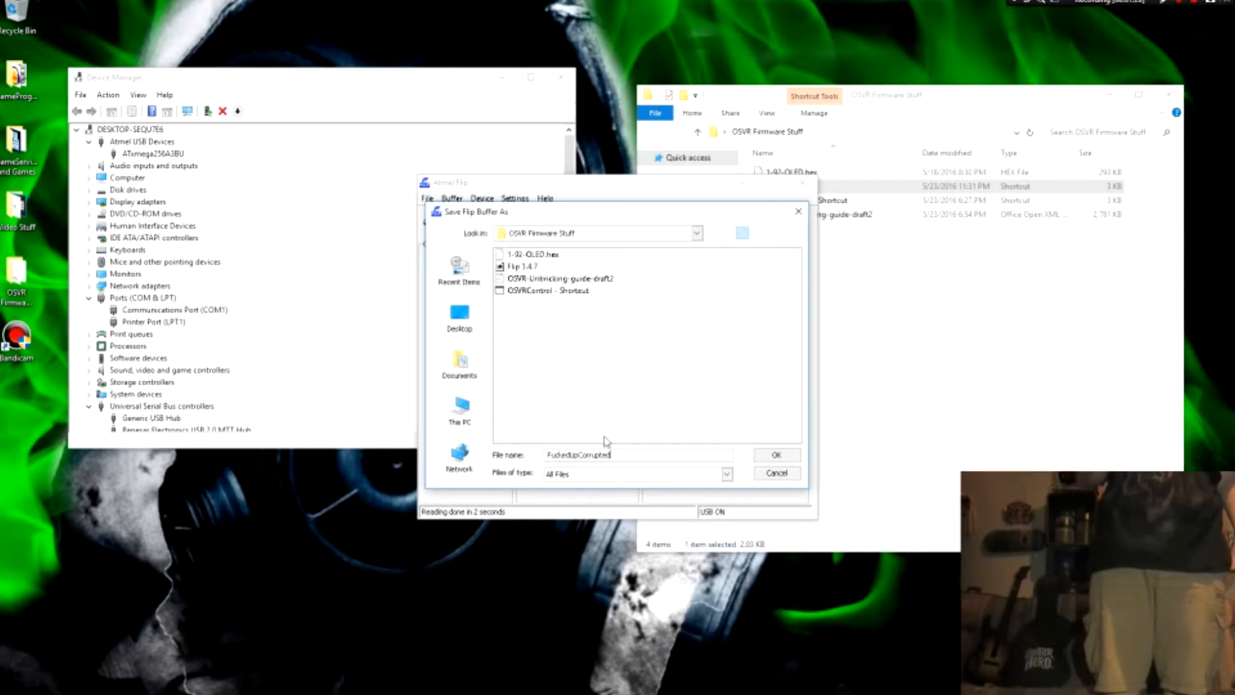
{"action": "type", "text": "FuckedUpCorruptedAssMuhFuki"}
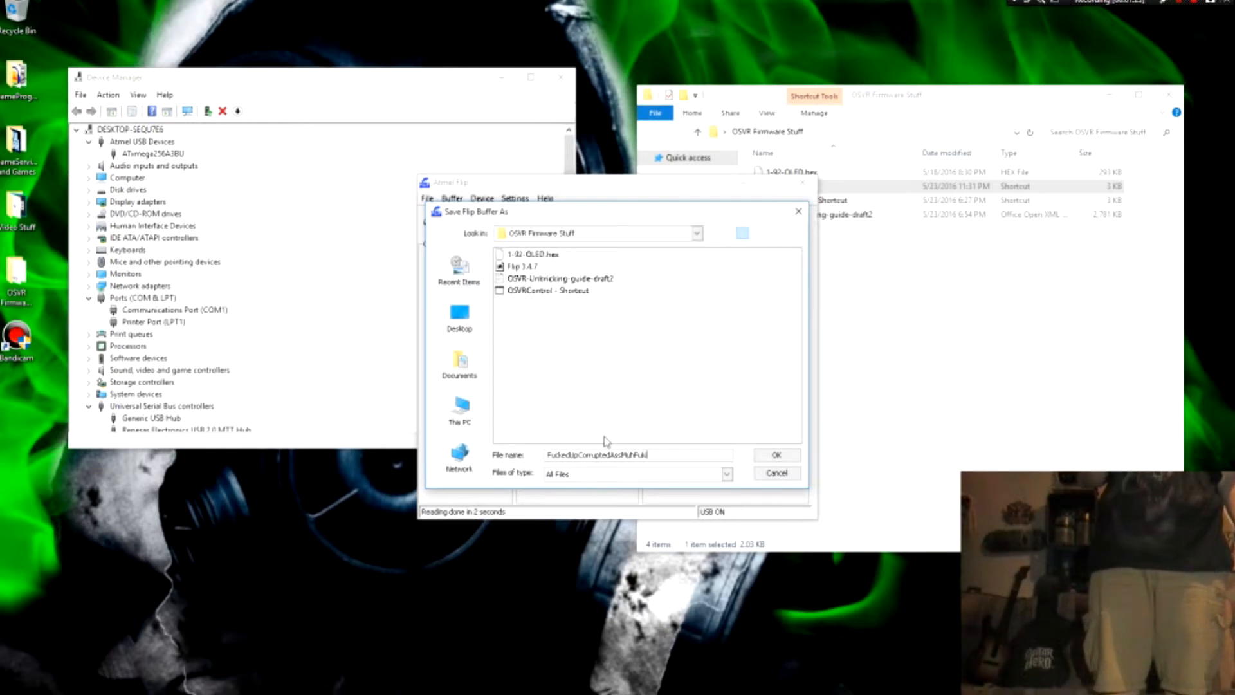
{"action": "type", "text": "nFirmware"}
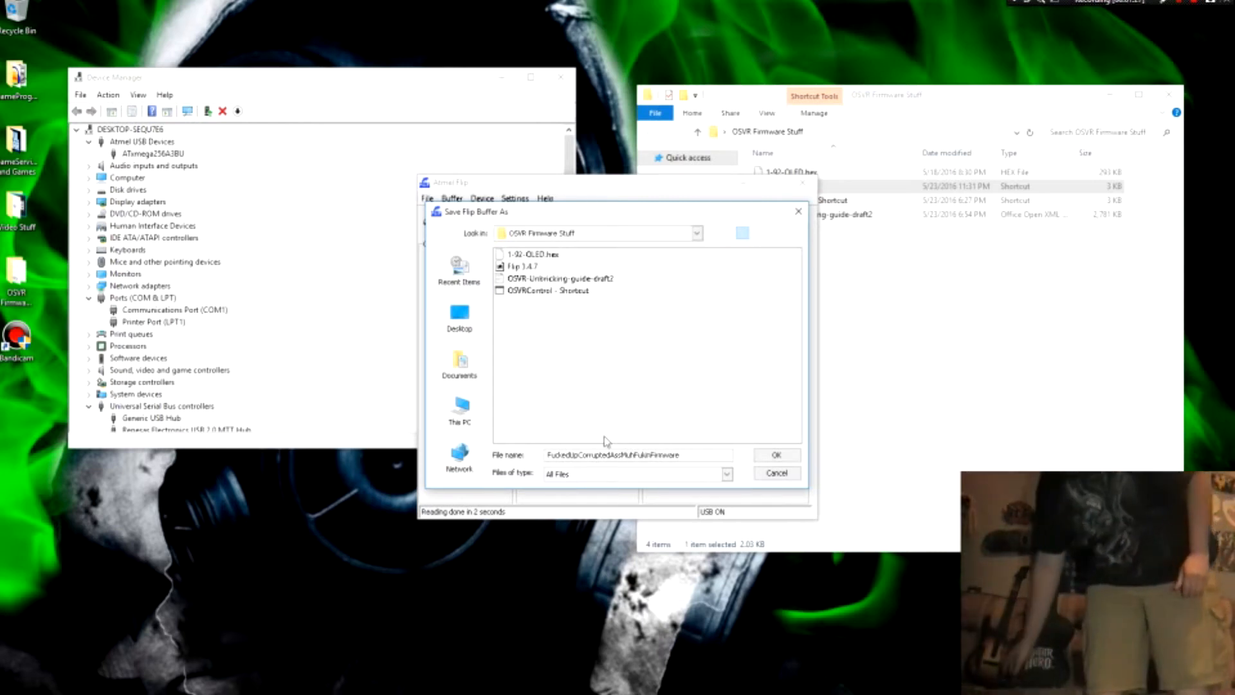
{"action": "left_click", "coordinate": [780, 458]}
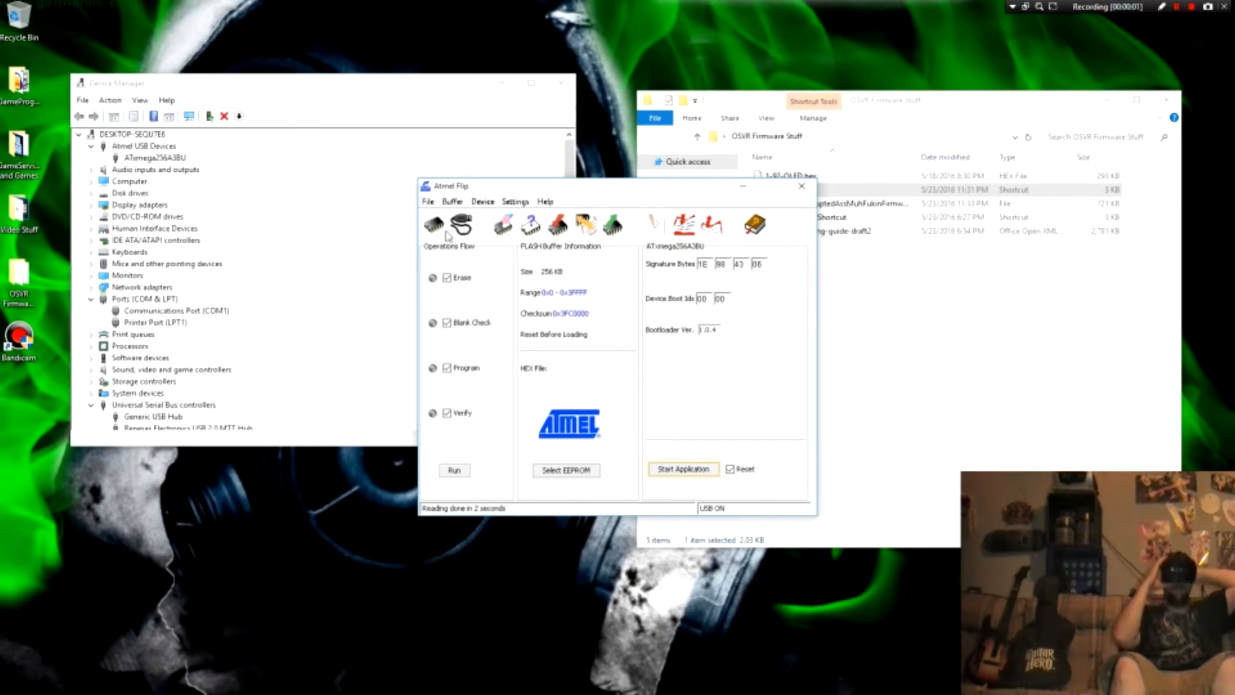
Step: Load the 1-92-OLED.hex firmware file from the OSVR Firmware Stuff folder into the FLASH buffer
{"action": "left_click", "coordinate": [432, 203]}
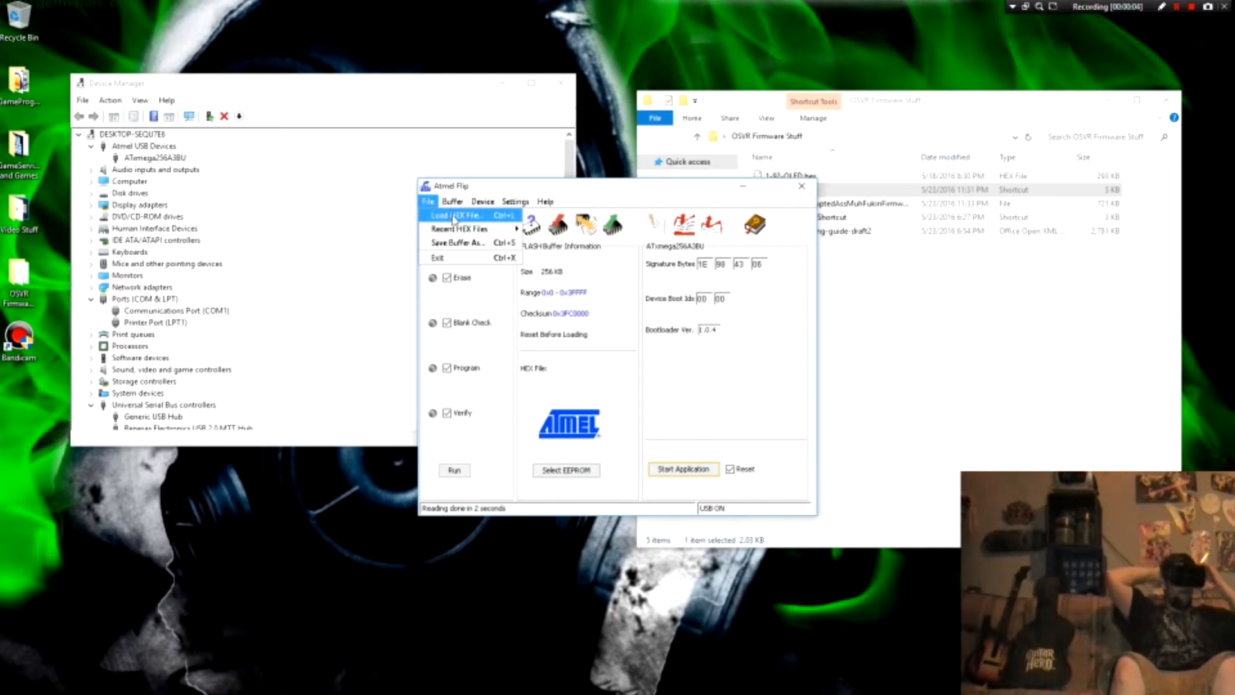
{"action": "left_click", "coordinate": [454, 216]}
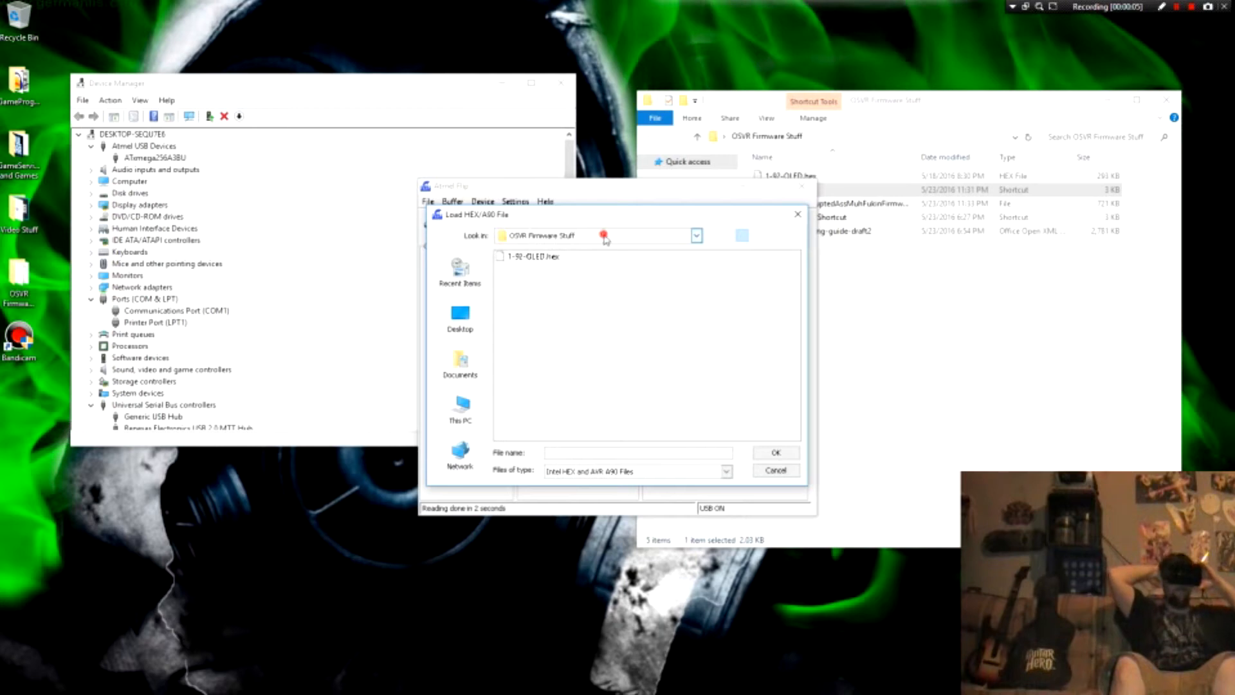
{"action": "left_click", "coordinate": [605, 237]}
{"action": "left_click", "coordinate": [585, 237]}
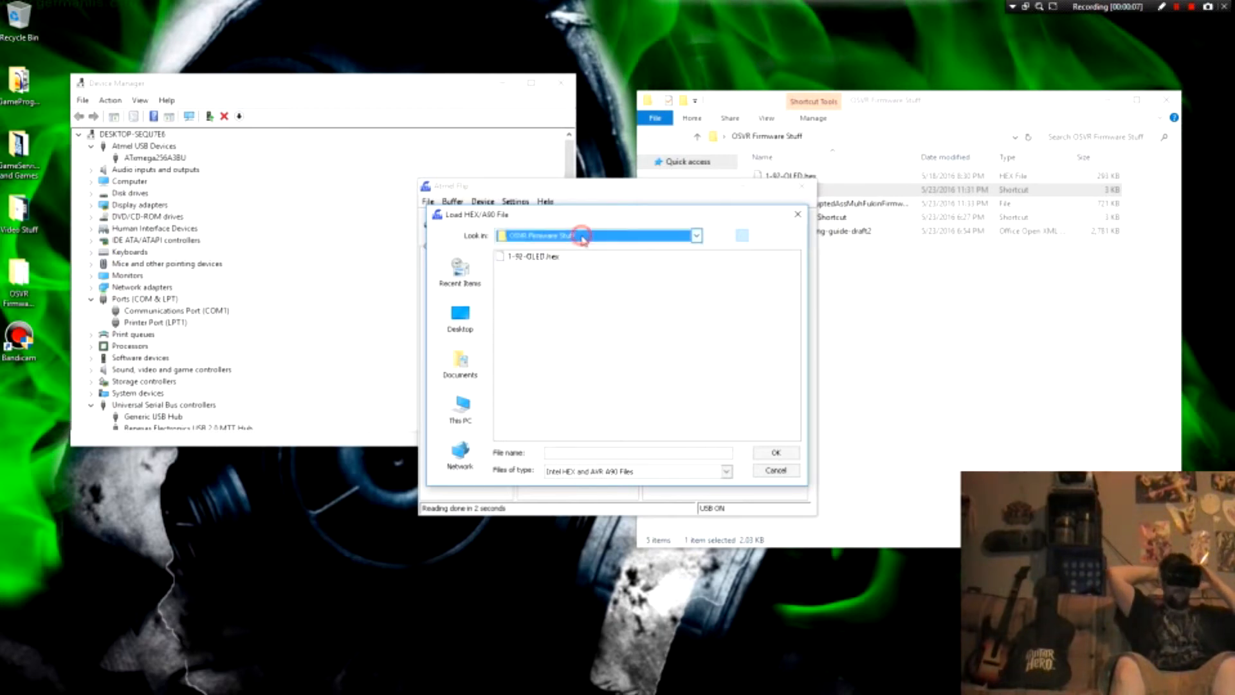
{"action": "left_click", "coordinate": [526, 257]}
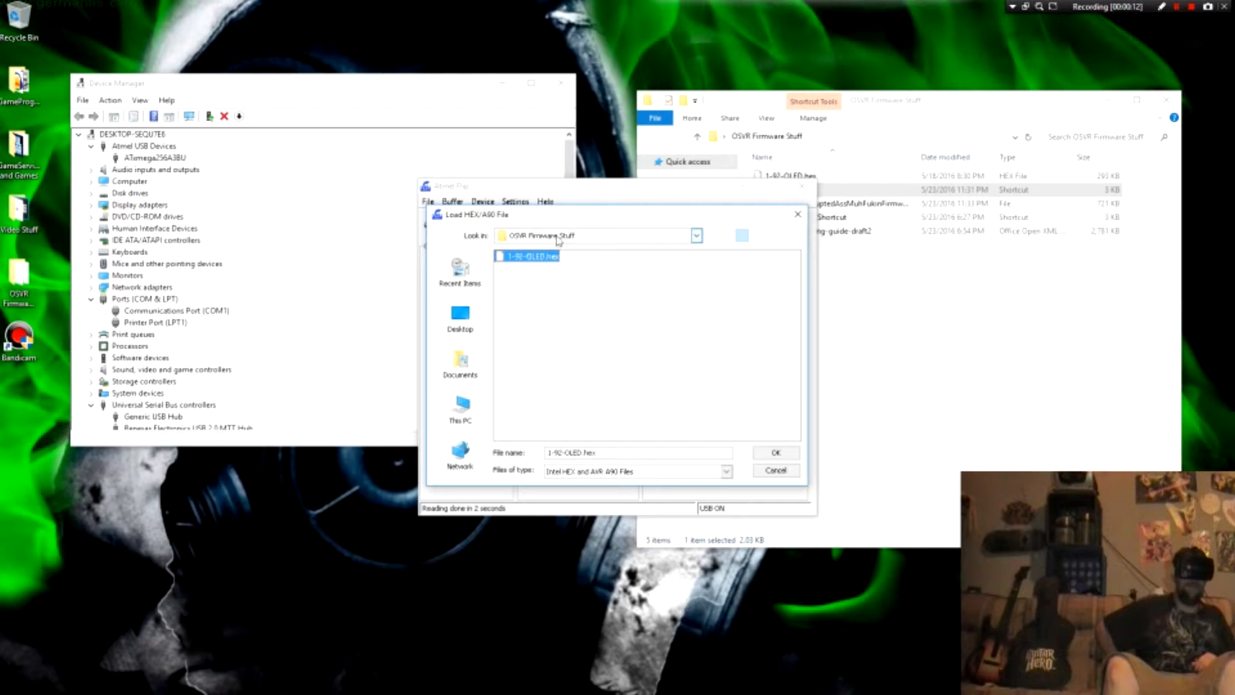
{"action": "left_click", "coordinate": [594, 238]}
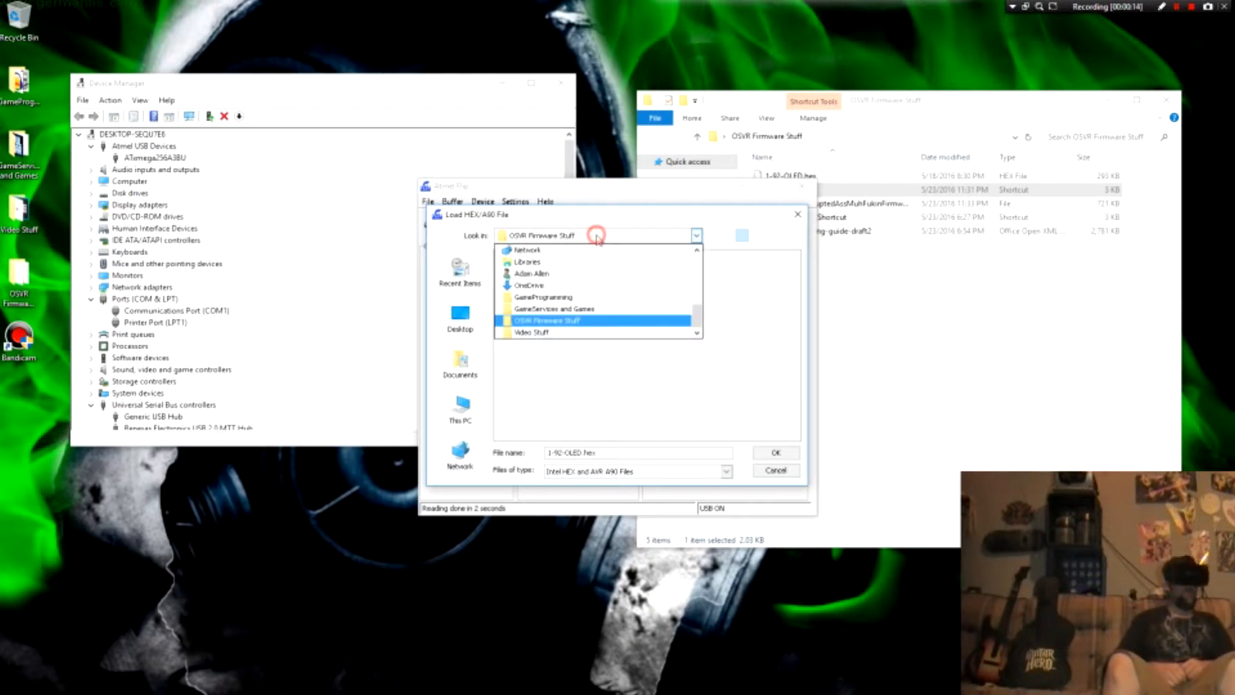
{"action": "left_click", "coordinate": [554, 321]}
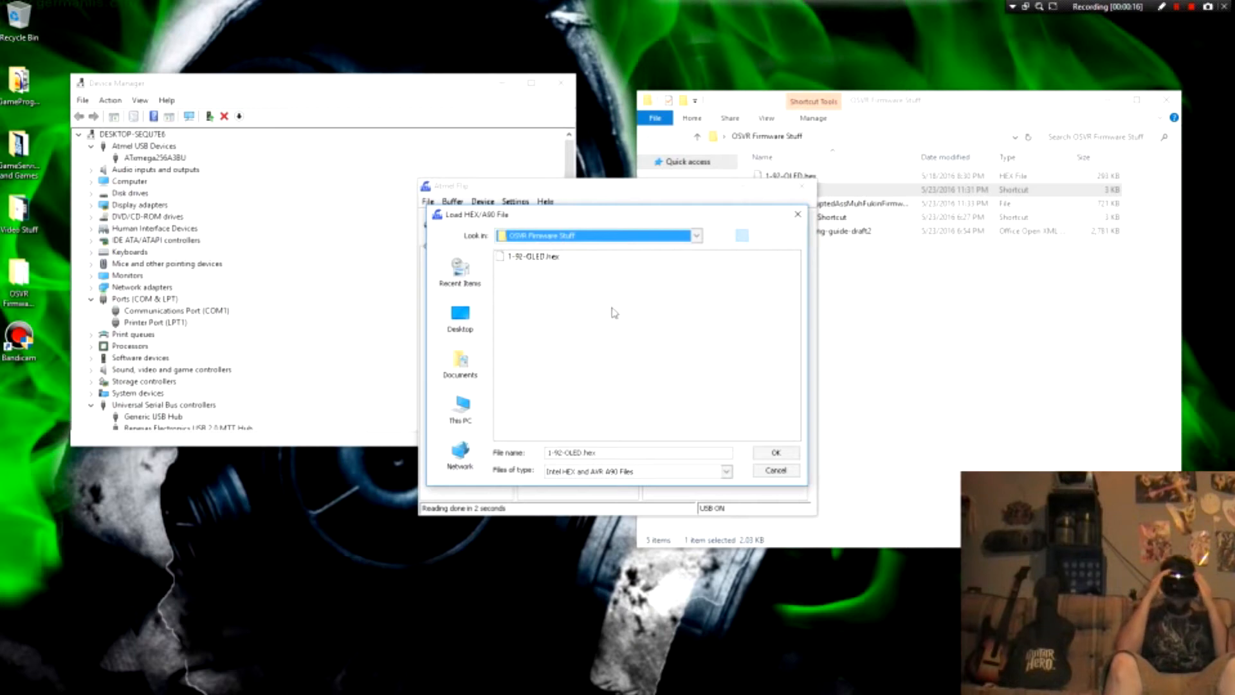
{"action": "left_click", "coordinate": [544, 261]}
{"action": "left_click", "coordinate": [545, 258]}
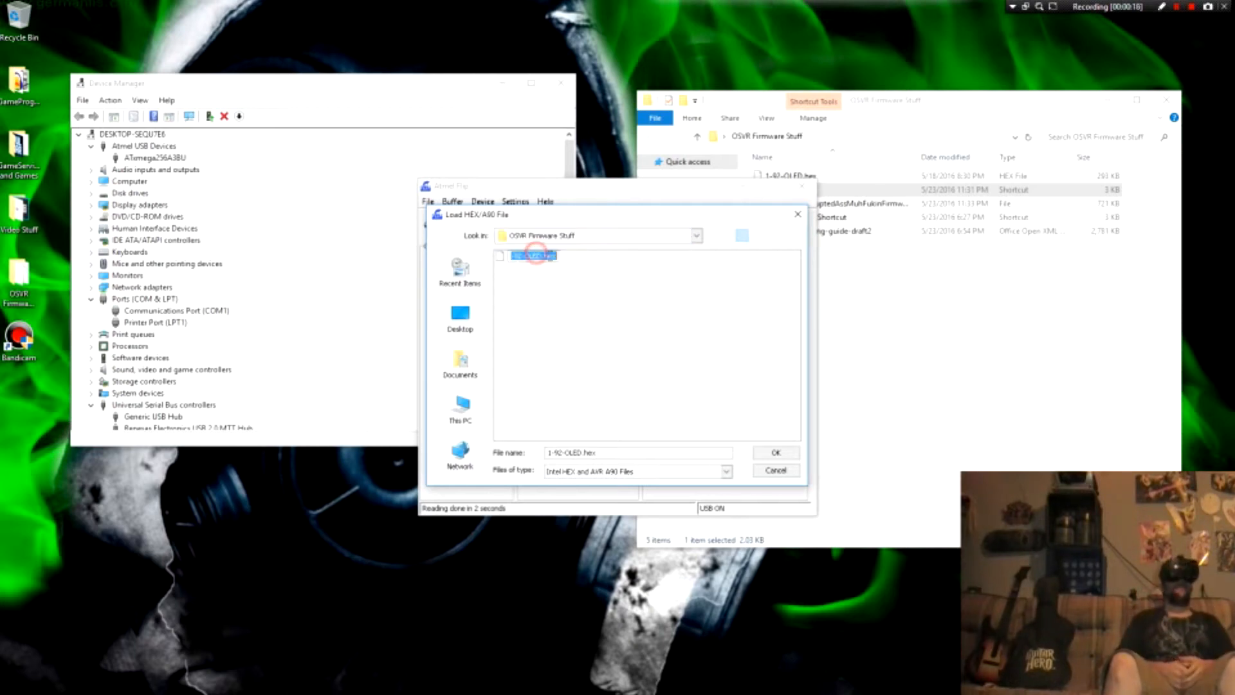
{"action": "left_click", "coordinate": [586, 264]}
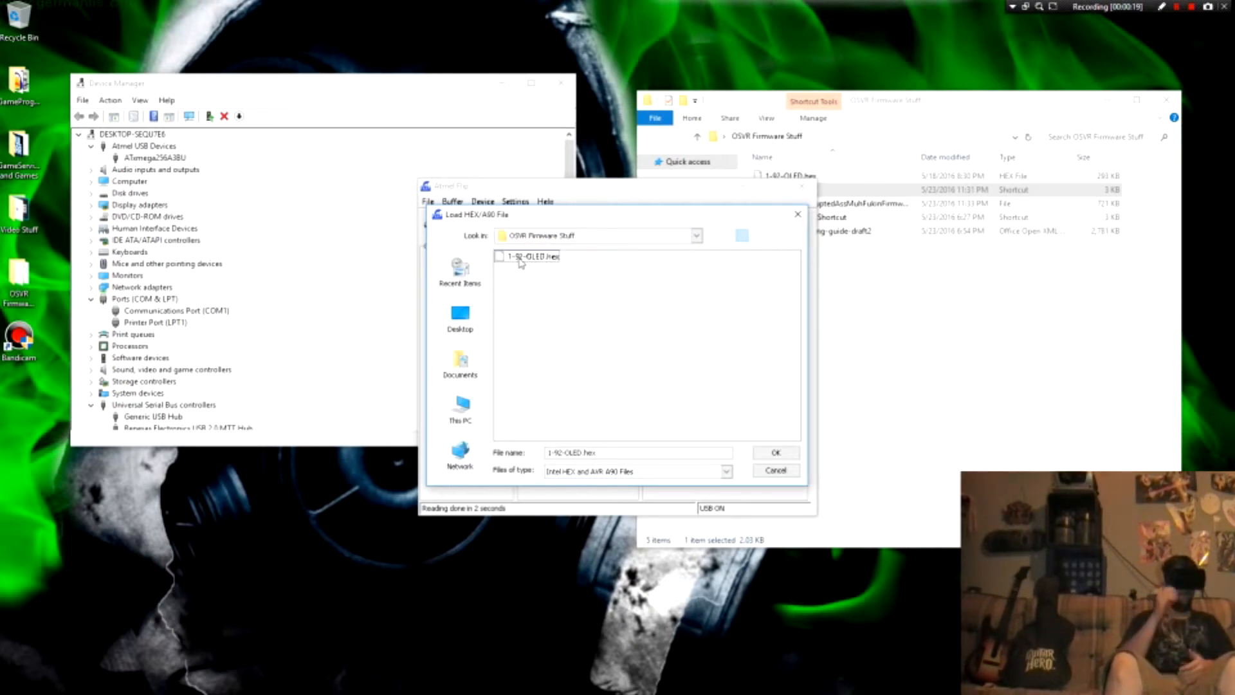
{"action": "left_click", "coordinate": [533, 257]}
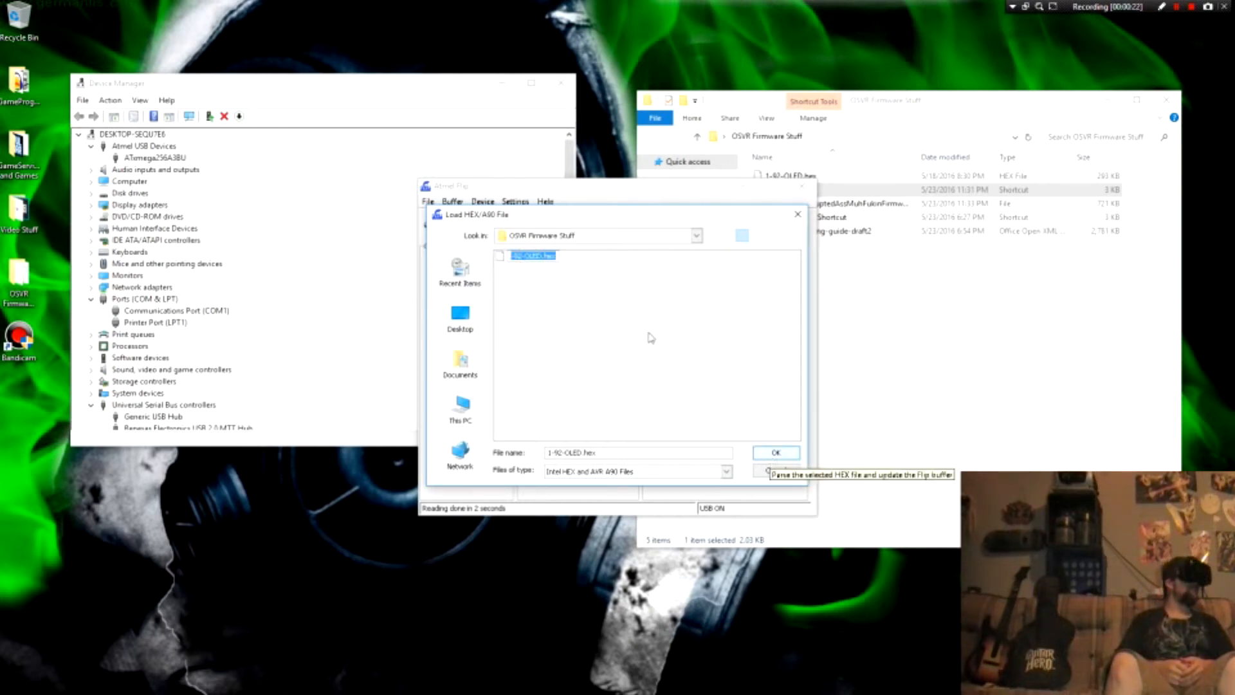
{"action": "left_click", "coordinate": [588, 261]}
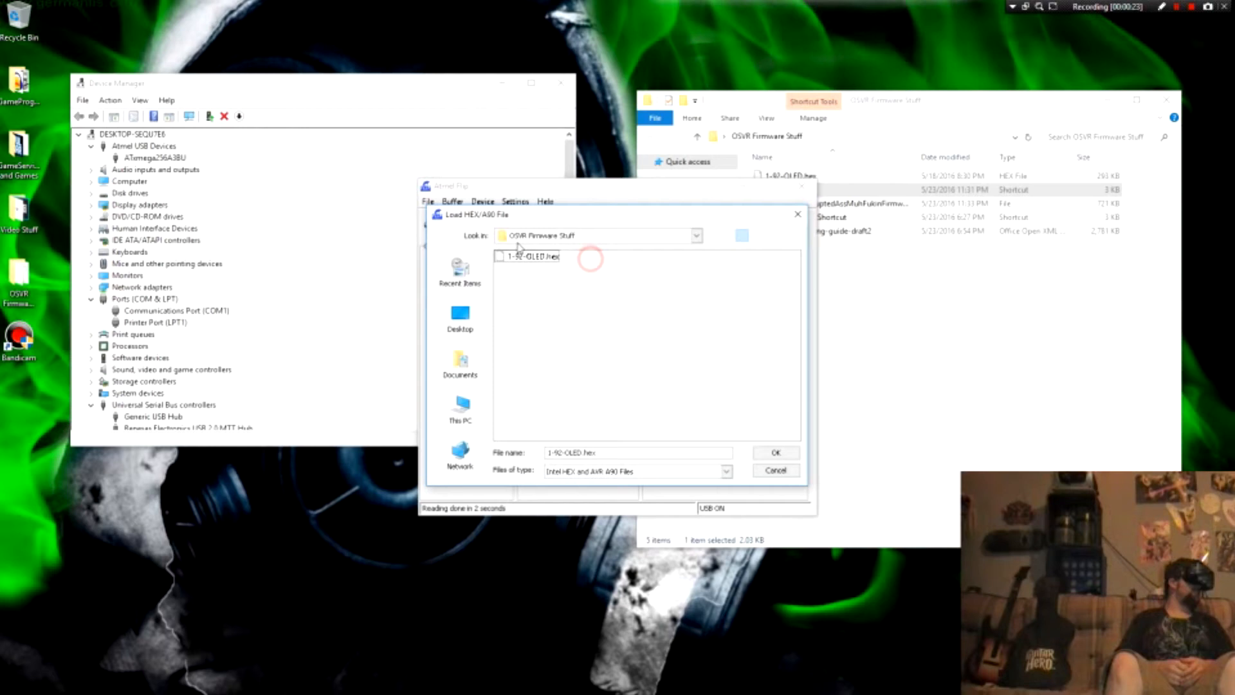
{"action": "left_click", "coordinate": [774, 454]}
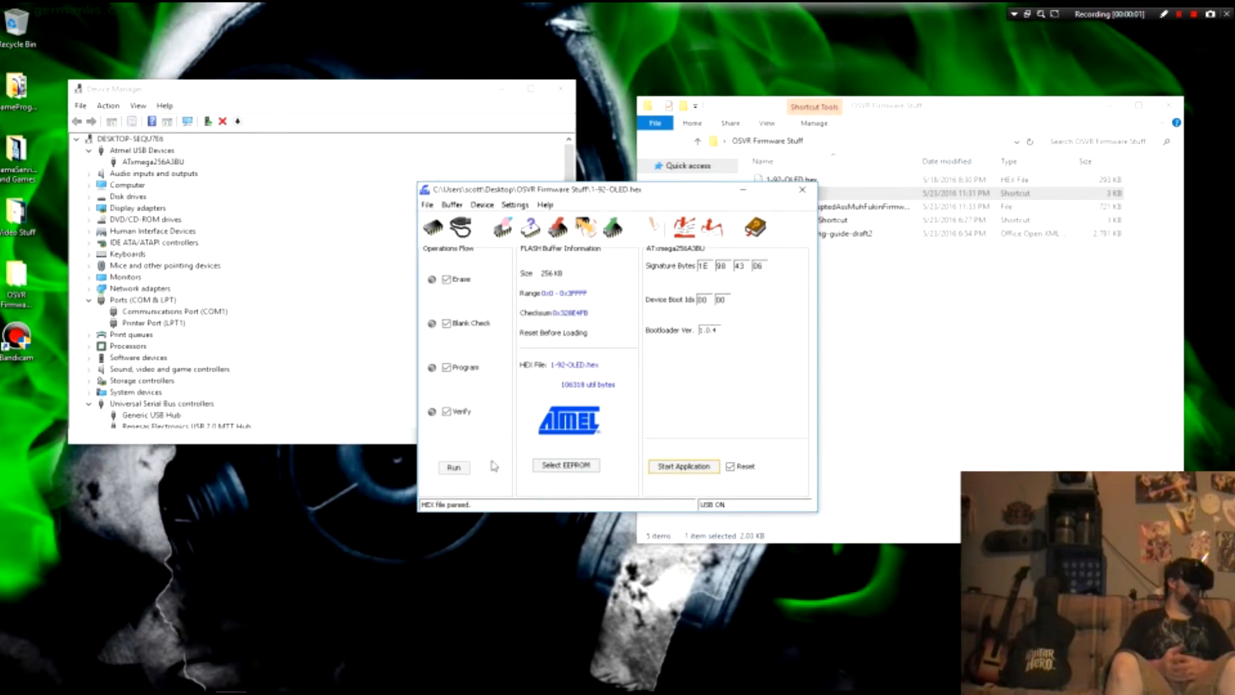
Step: Run the erase, blank check, program and verify operations on the ATxmega256A3BU, and exit Flip
{"action": "left_click", "coordinate": [456, 469]}
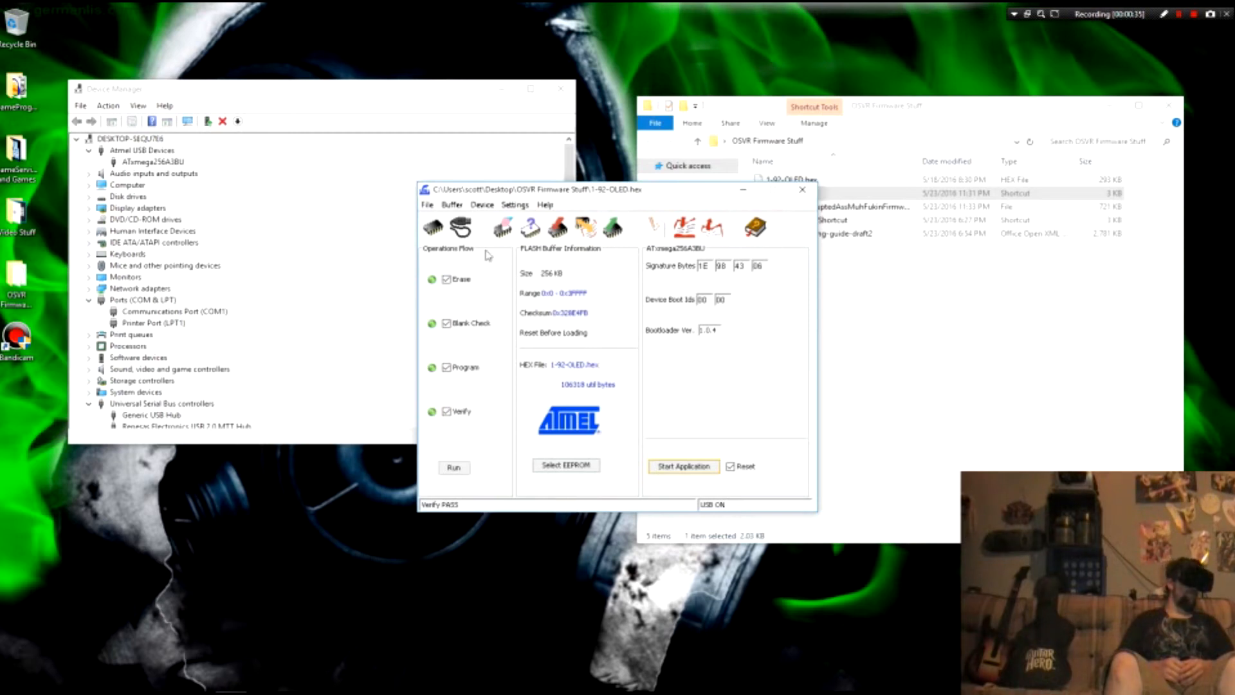
{"action": "left_click", "coordinate": [429, 205]}
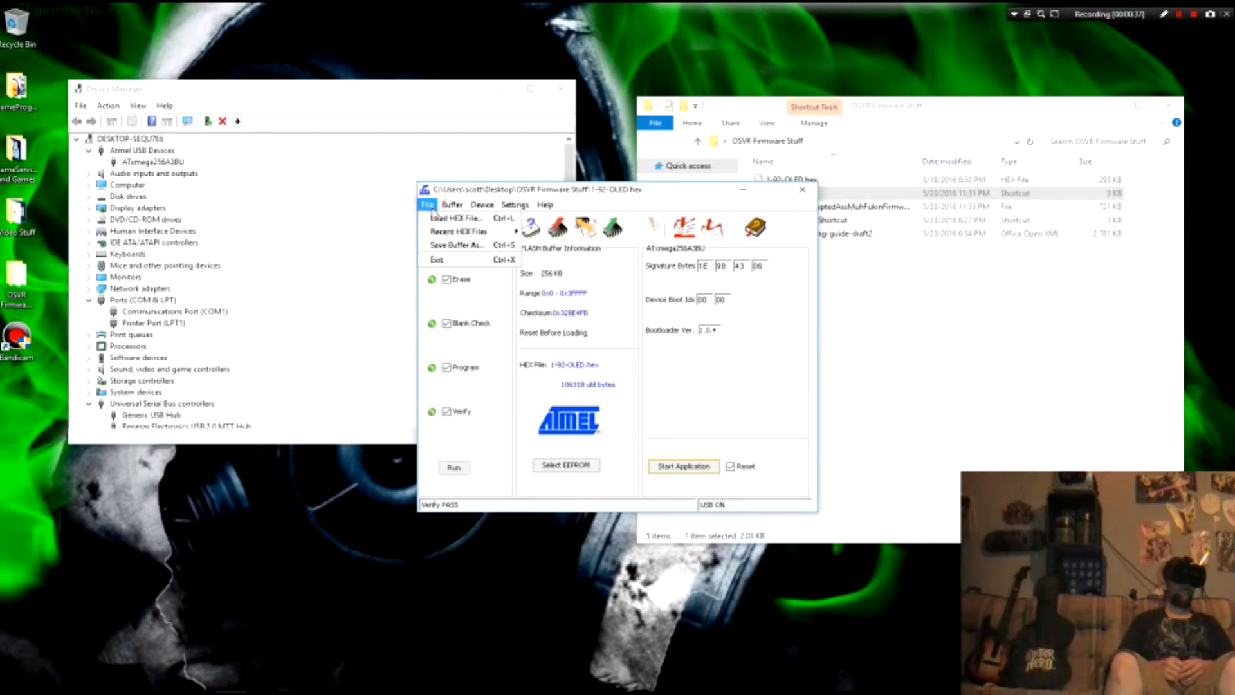
{"action": "left_click", "coordinate": [444, 261]}
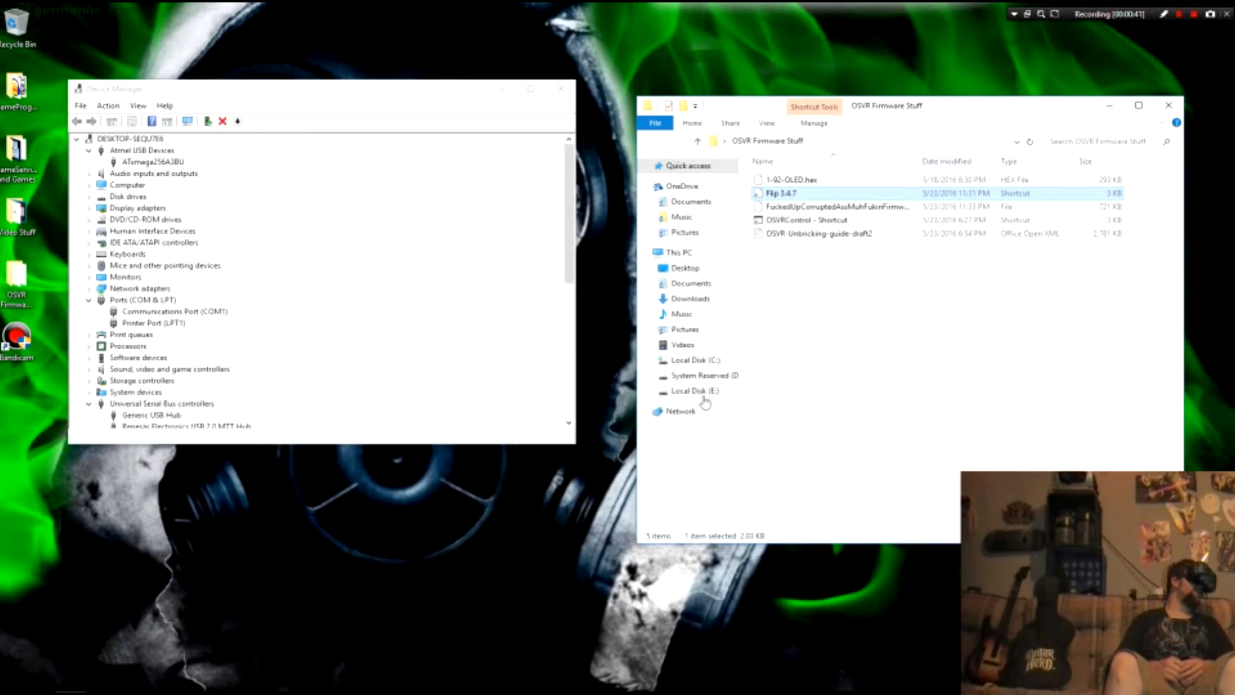
{"action": "left_click", "coordinate": [853, 320]}
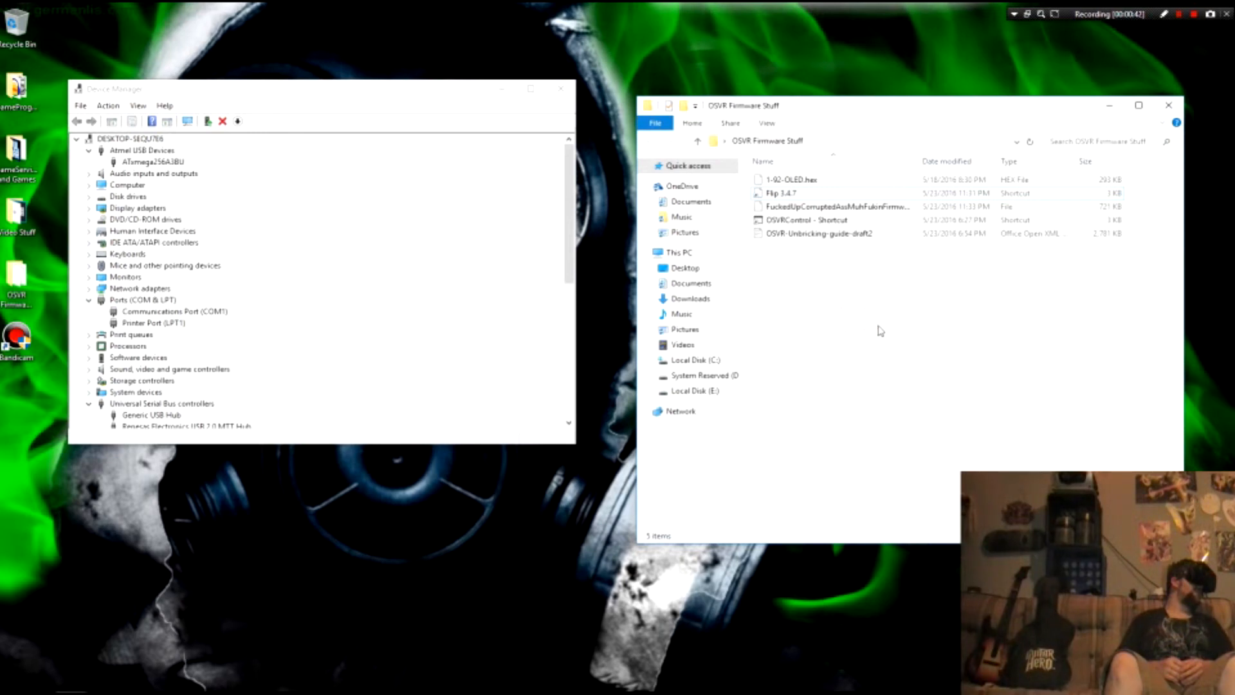